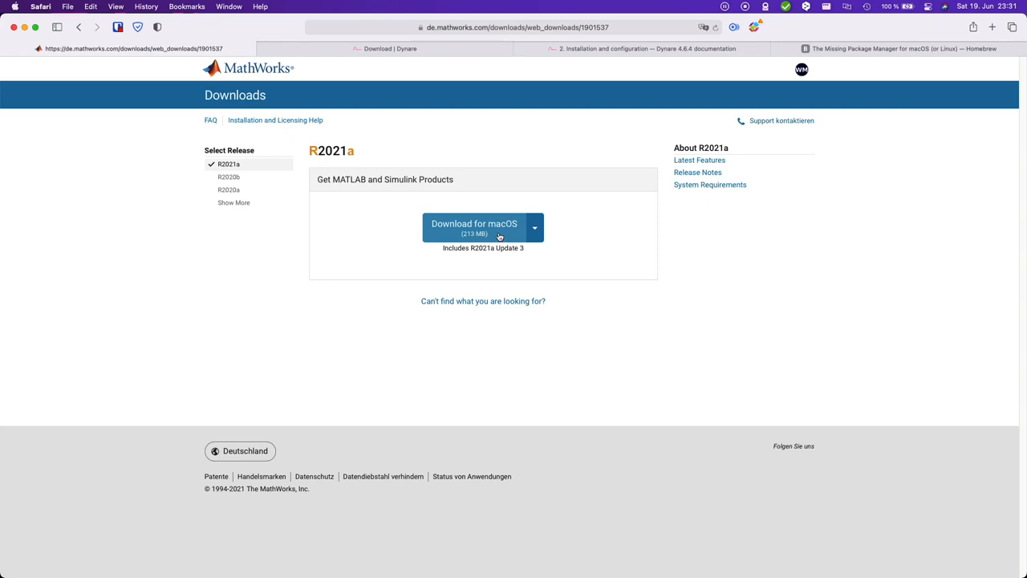
# Step: Download the MATLAB macOS installer and unpack the zip from Downloads
pyautogui.click(499, 236)
pyautogui.click(700, 318)
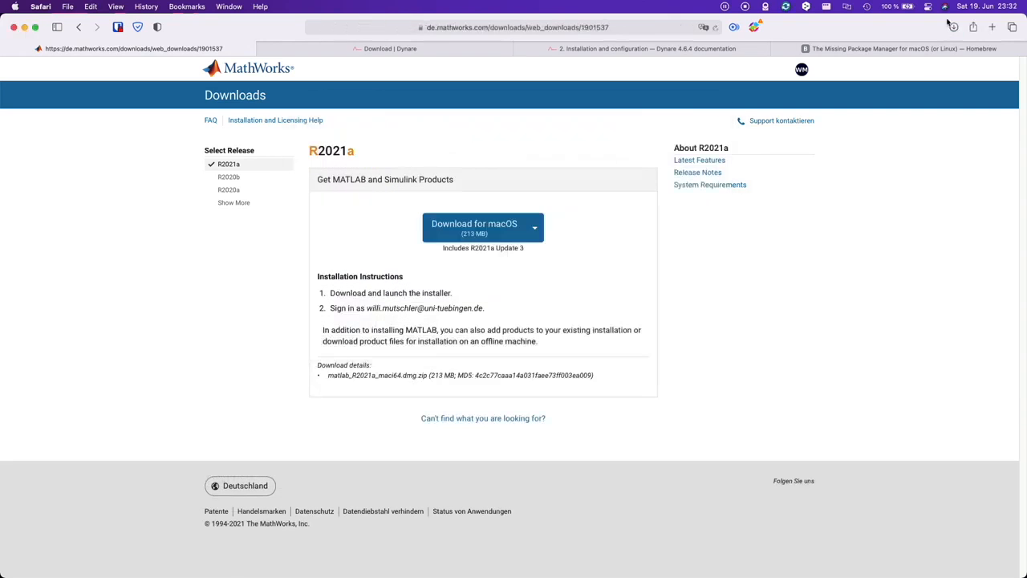
pyautogui.click(953, 27)
pyautogui.doubleClick(923, 77)
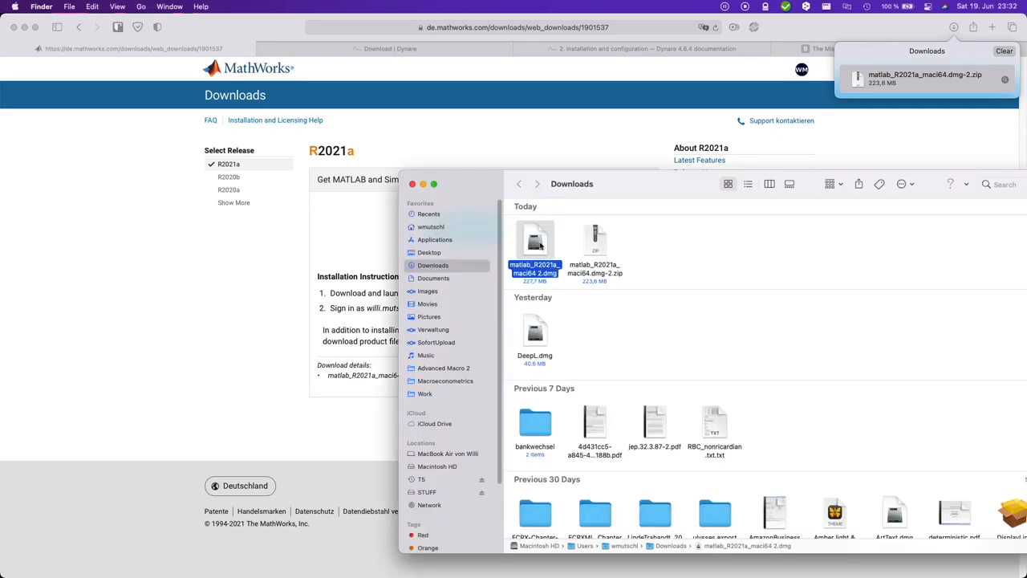
# Step: Open the R2021a disk image and launch InstallForMacOSX.app, authorizing it with the account password
pyautogui.doubleClick(536, 241)
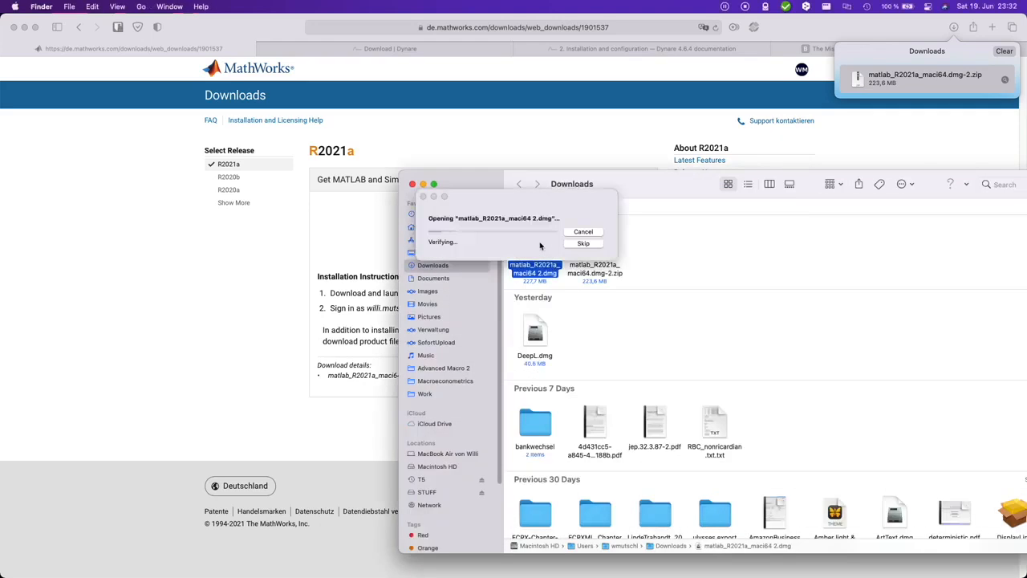
pyautogui.click(413, 184)
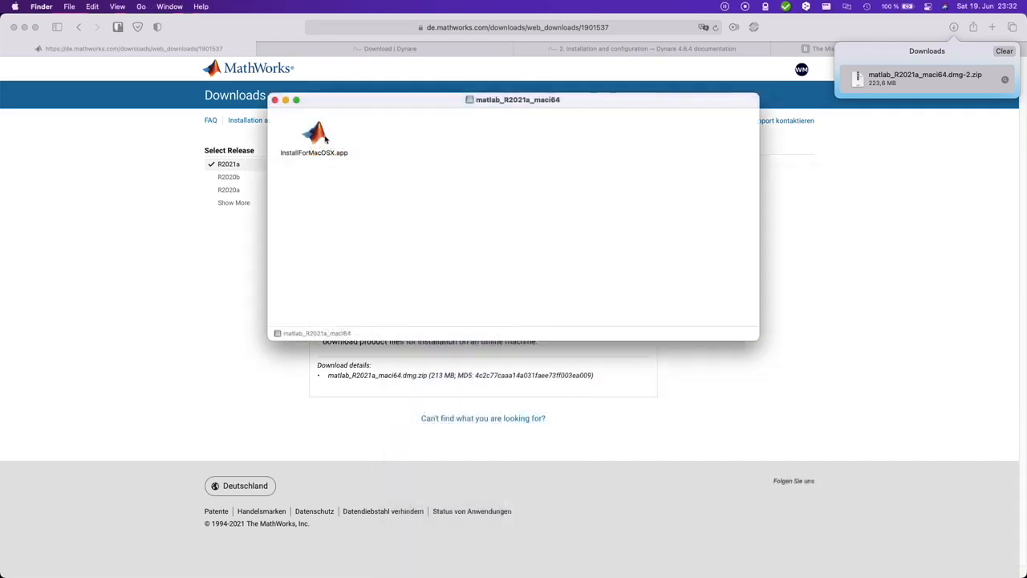
pyautogui.doubleClick(315, 135)
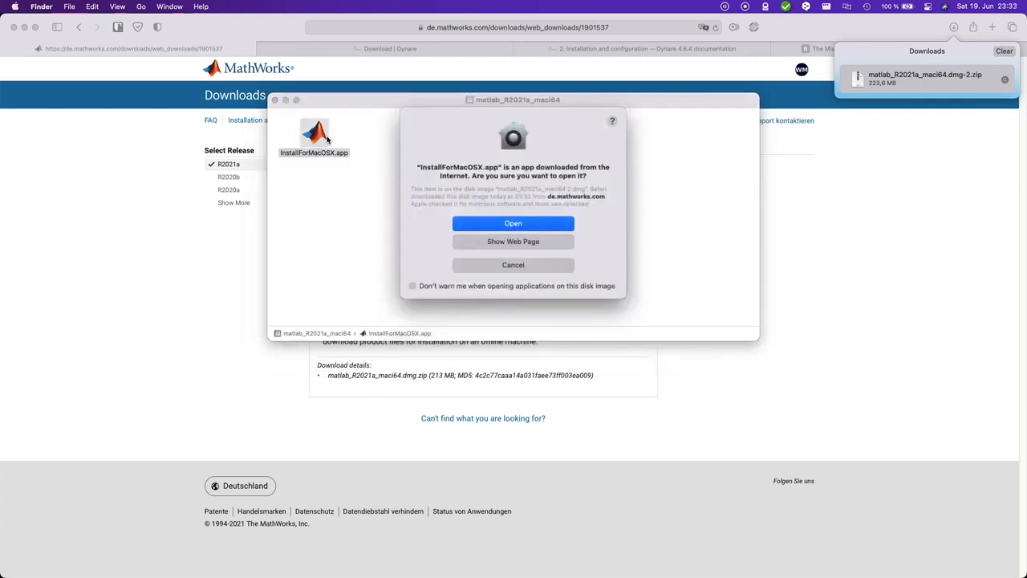
pyautogui.click(513, 224)
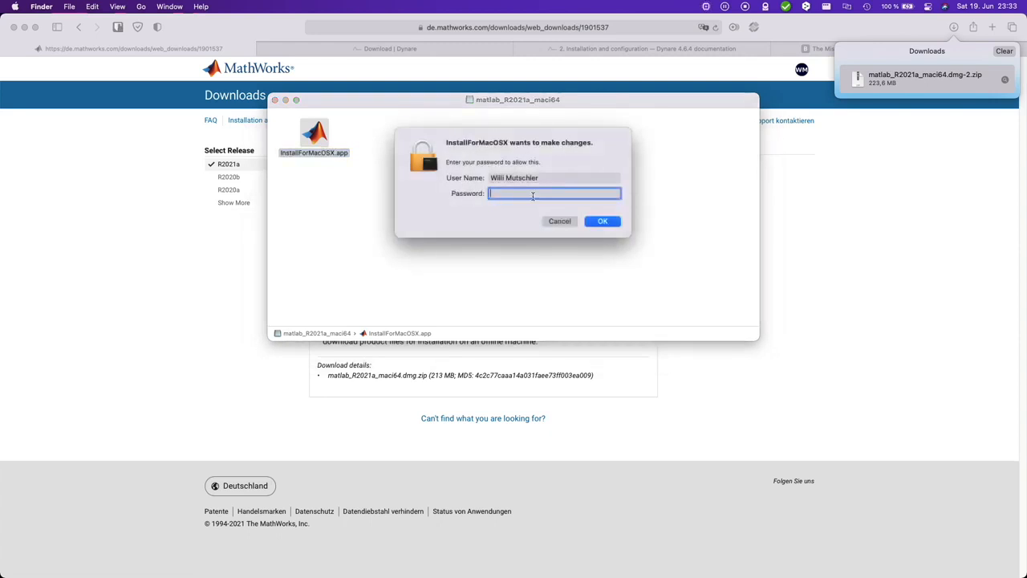
pyautogui.write('••••••••')
pyautogui.press('Return')
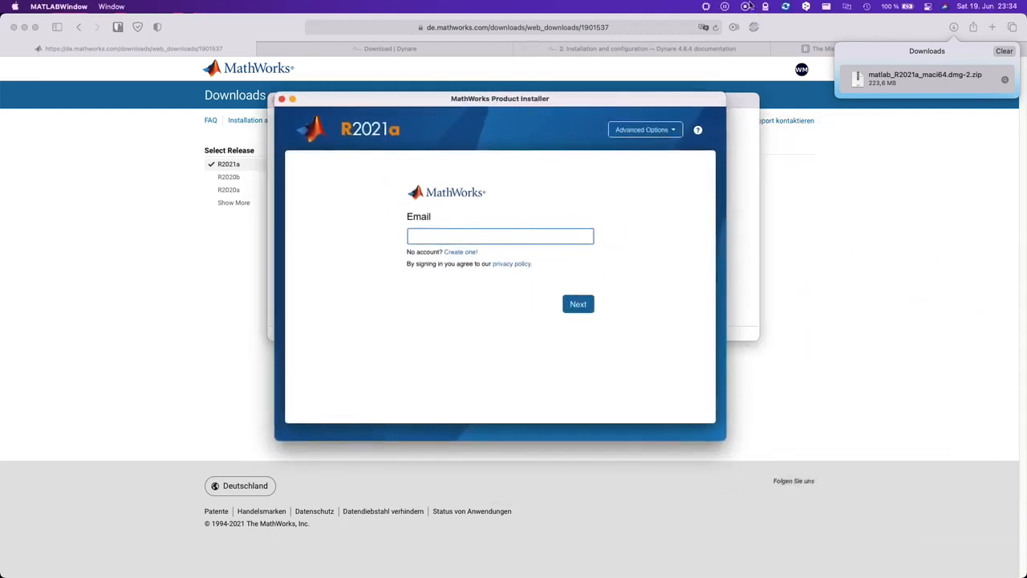
# Step: Enter the MathWorks account email, then accept the license agreement with Yes and continue
pyautogui.click(708, 8)
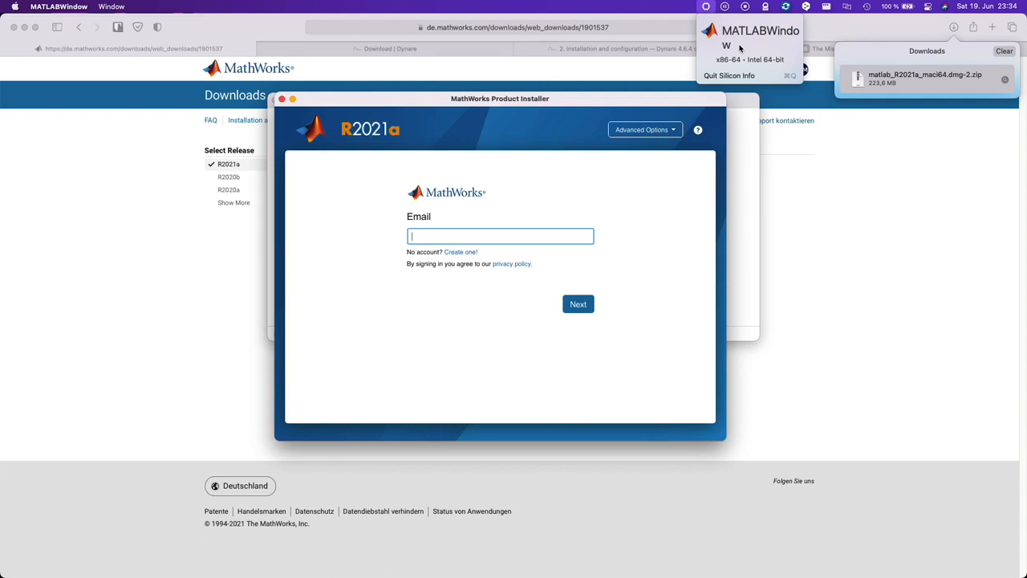
pyautogui.press('Escape')
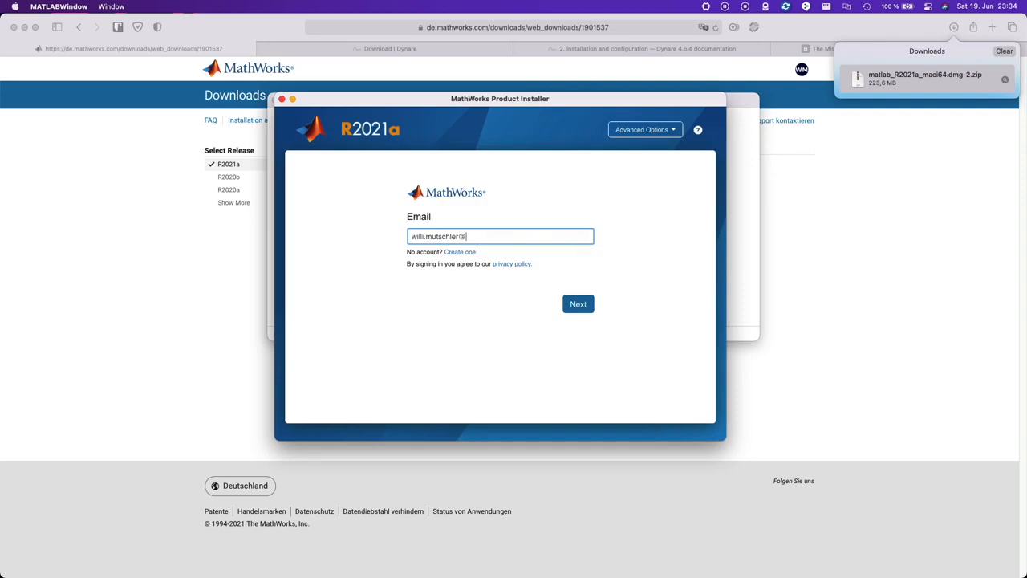
pyautogui.click(490, 268)
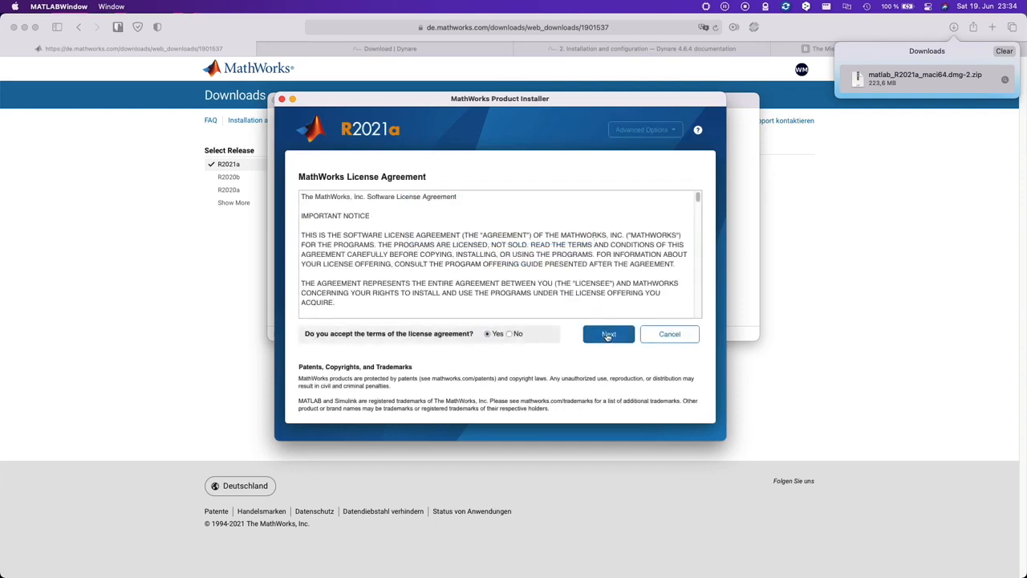
pyautogui.click(603, 335)
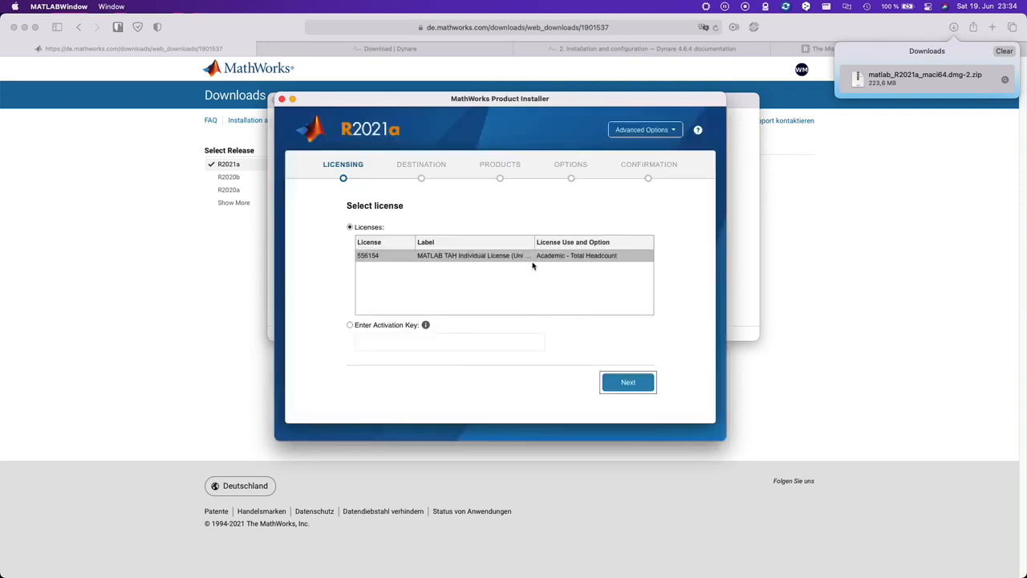
# Step: Pick the academic individual license, confirm the user, and keep /Applications as destination
pyautogui.click(532, 260)
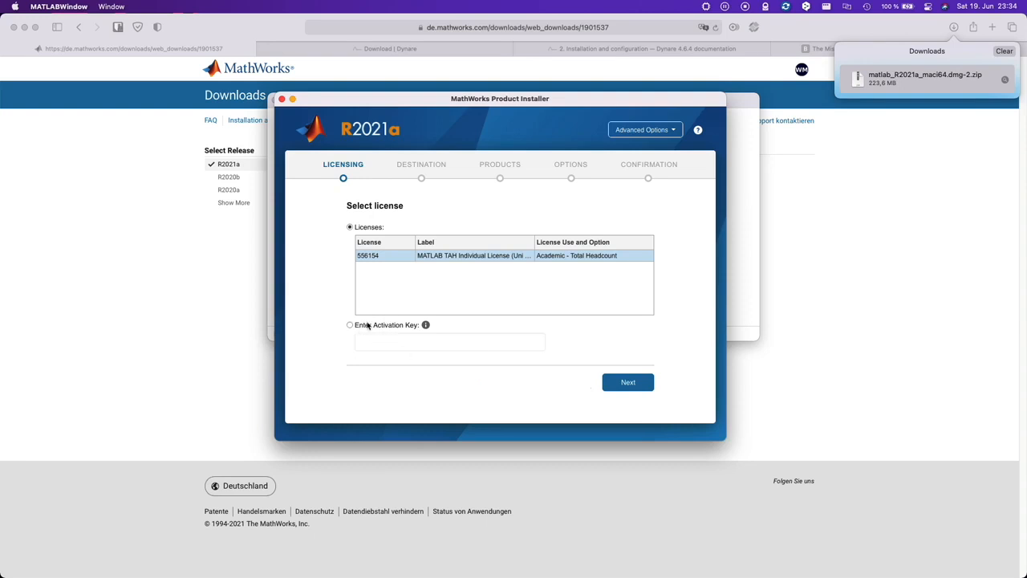
pyautogui.click(625, 382)
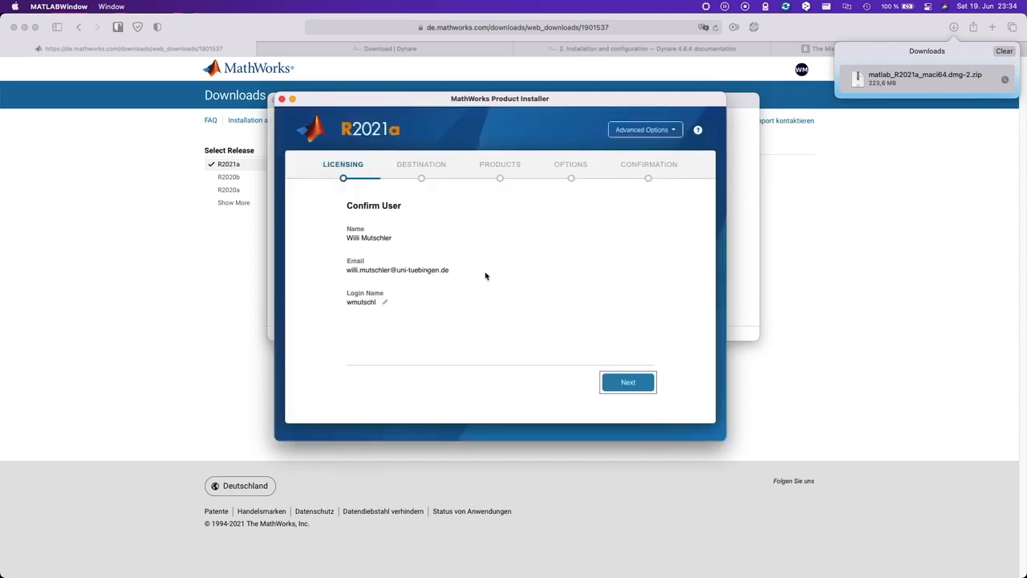
pyautogui.click(626, 383)
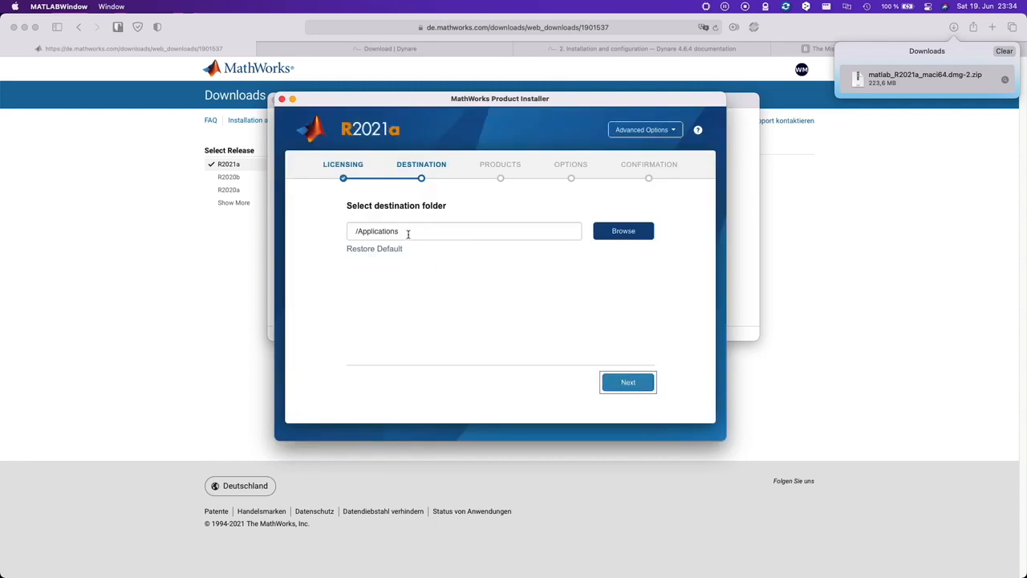
pyautogui.click(623, 383)
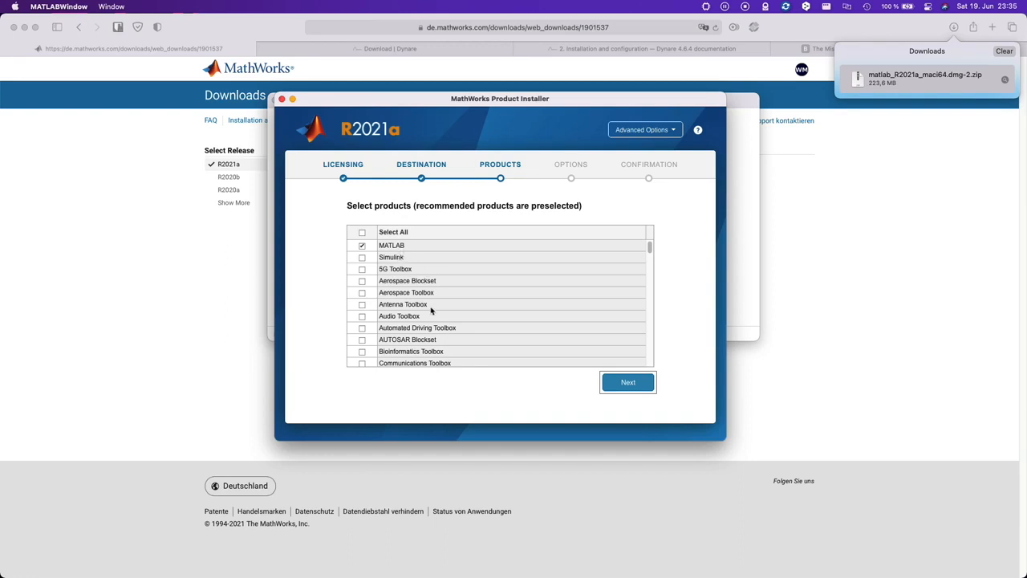
# Step: Tick Control System Toolbox and Global Optimization Toolbox in the product list
pyautogui.scroll(-3, 431, 310)
pyautogui.scroll(-2, 431, 310)
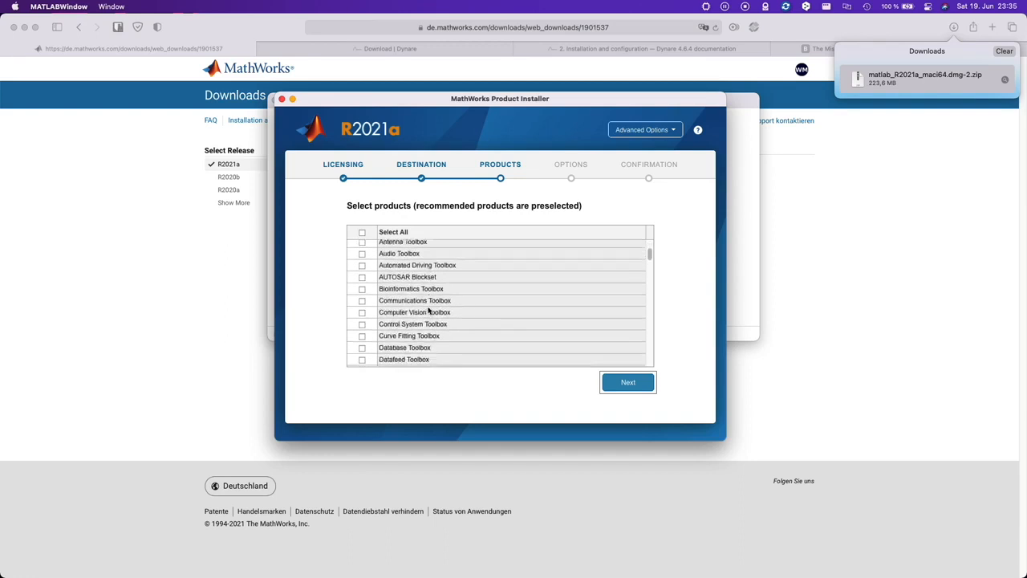
pyautogui.click(361, 325)
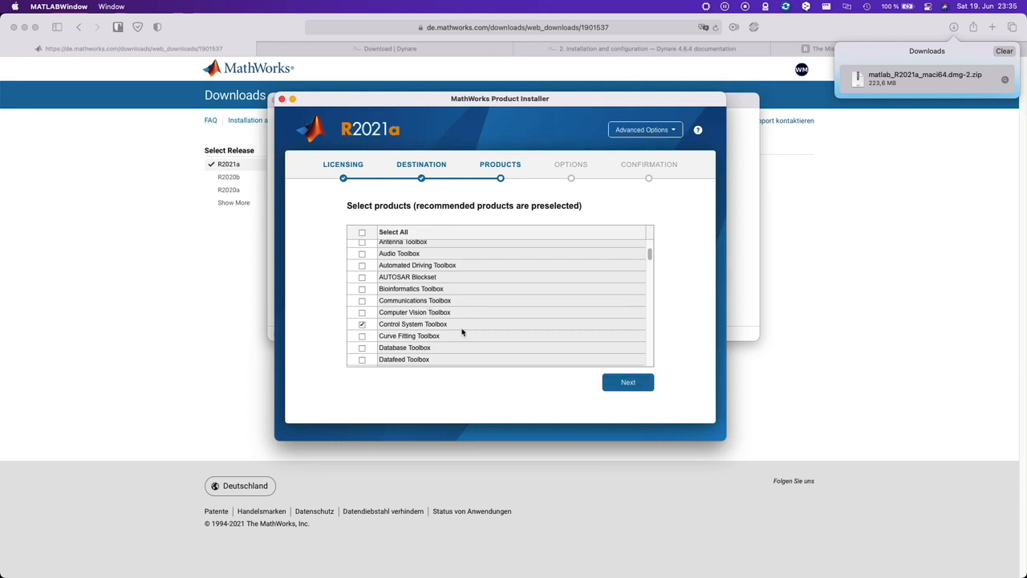
pyautogui.scroll(-3, 462, 332)
pyautogui.scroll(-8, 462, 331)
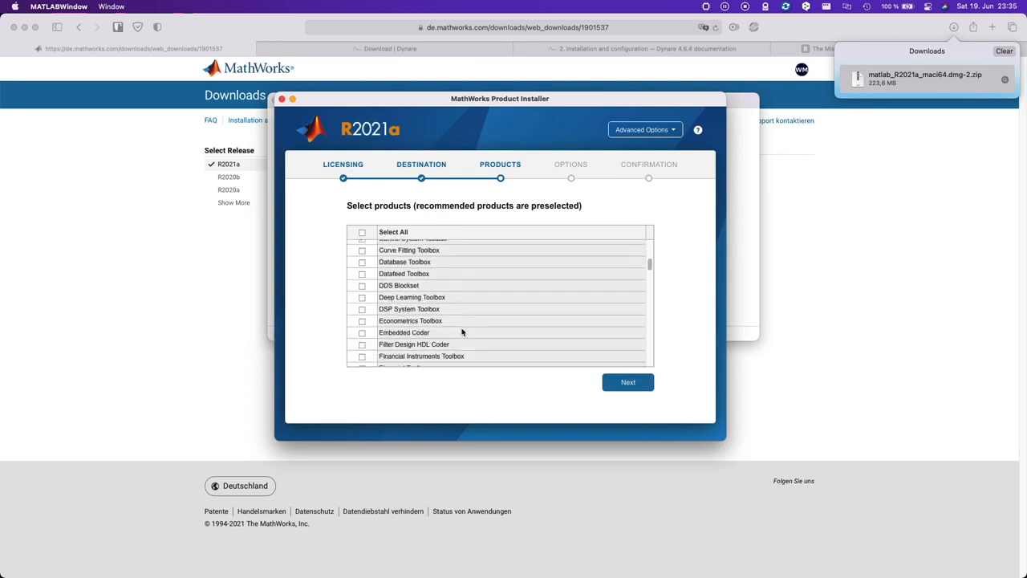
pyautogui.scroll(-5, 462, 331)
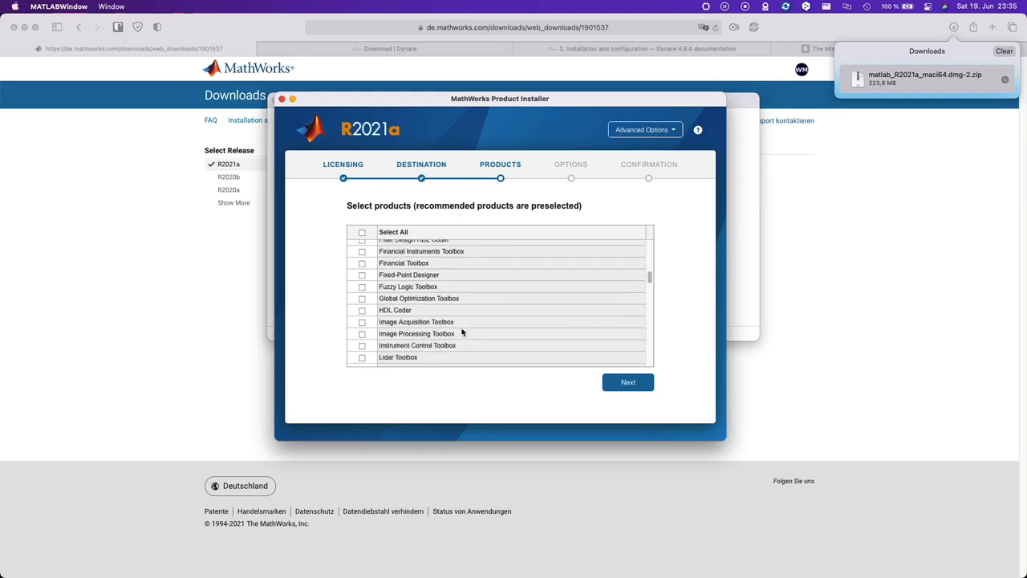
pyautogui.click(362, 299)
# Step: Add Statistics and Machine Learning Toolbox and continue to the Options step
pyautogui.scroll(-4, 422, 310)
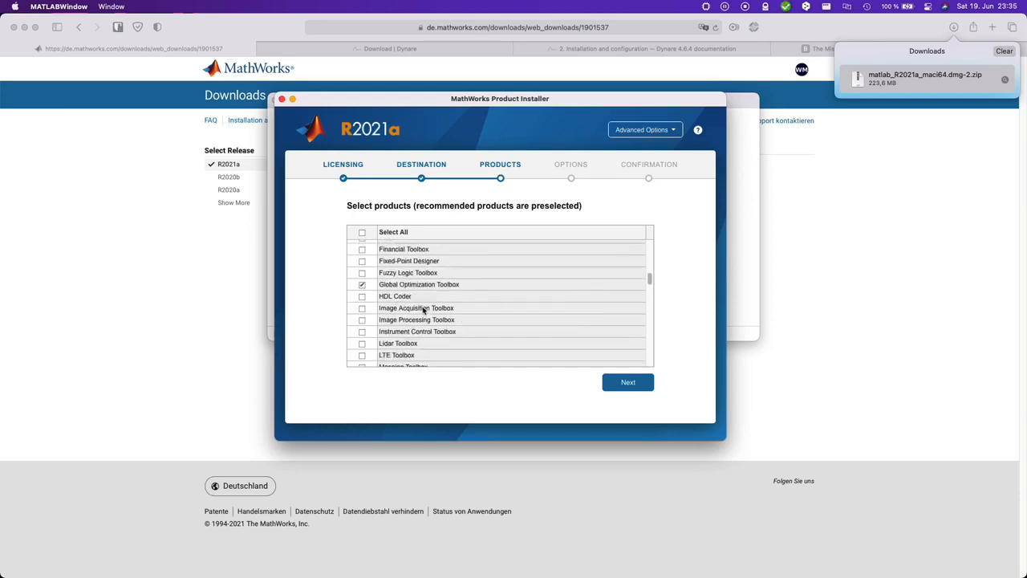
pyautogui.scroll(-4, 423, 310)
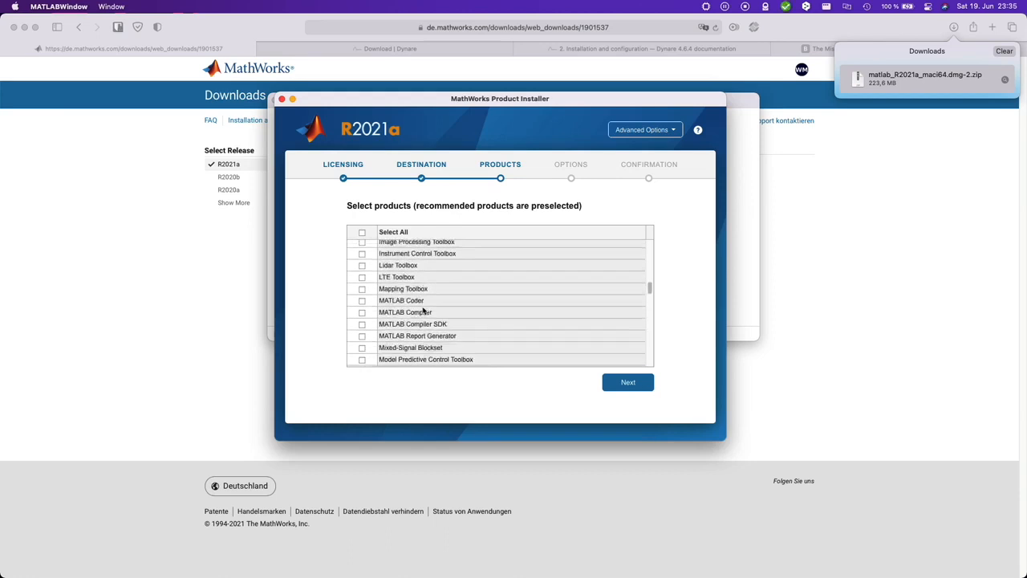
pyautogui.scroll(-6, 423, 311)
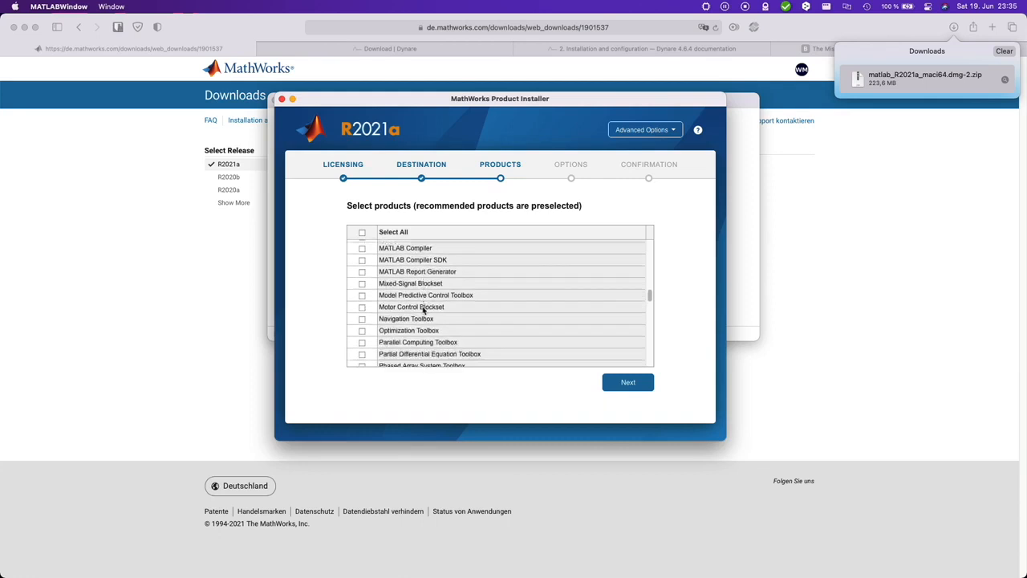
pyautogui.scroll(-6, 460, 327)
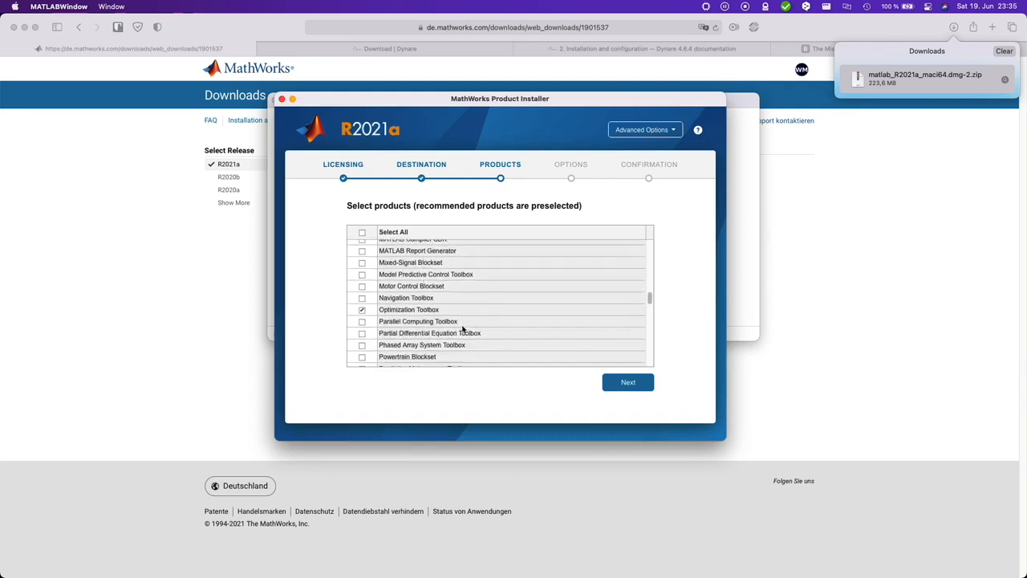
pyautogui.scroll(-13, 463, 328)
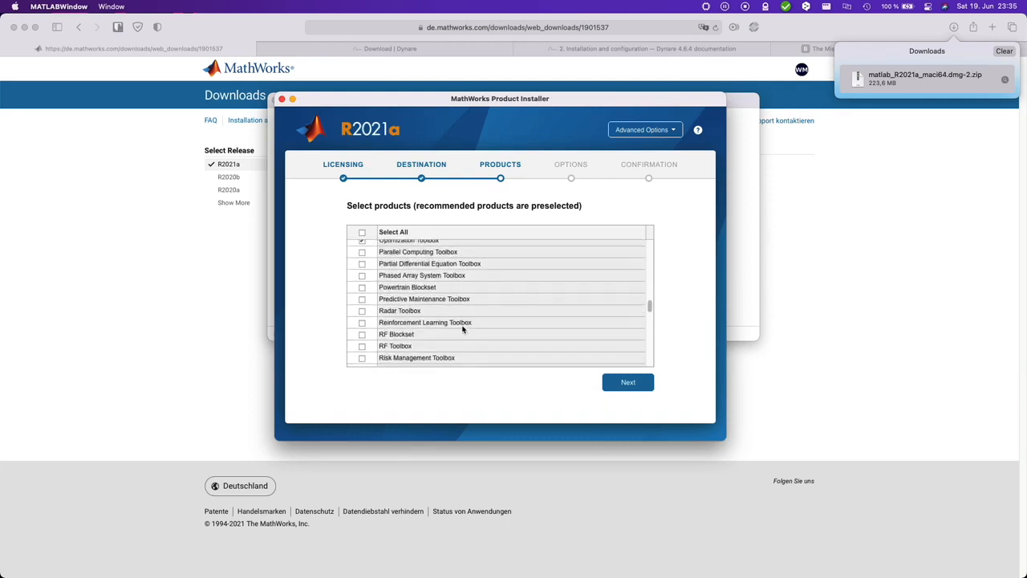
pyautogui.scroll(-20, 462, 329)
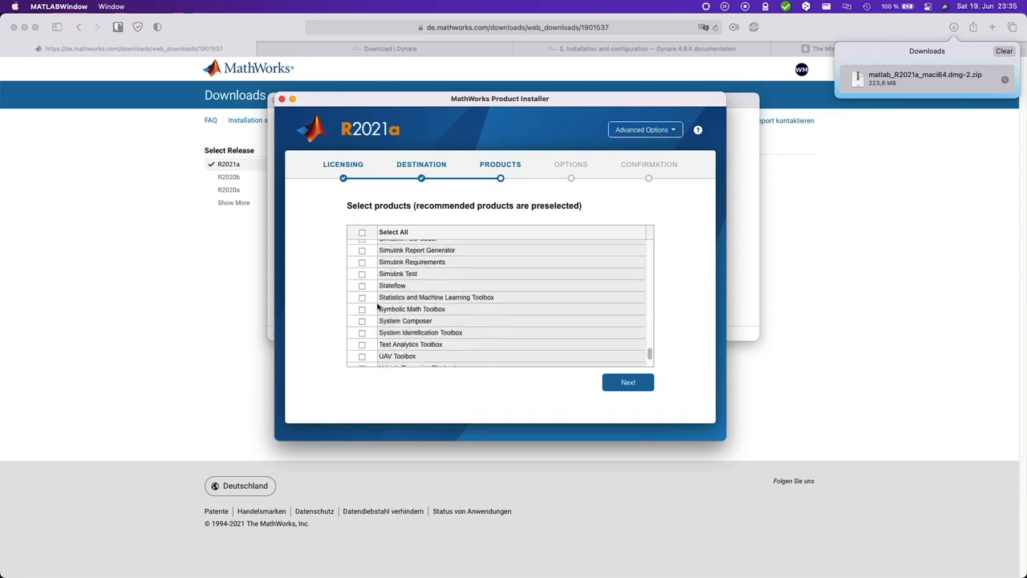
pyautogui.click(361, 297)
pyautogui.press('Return')
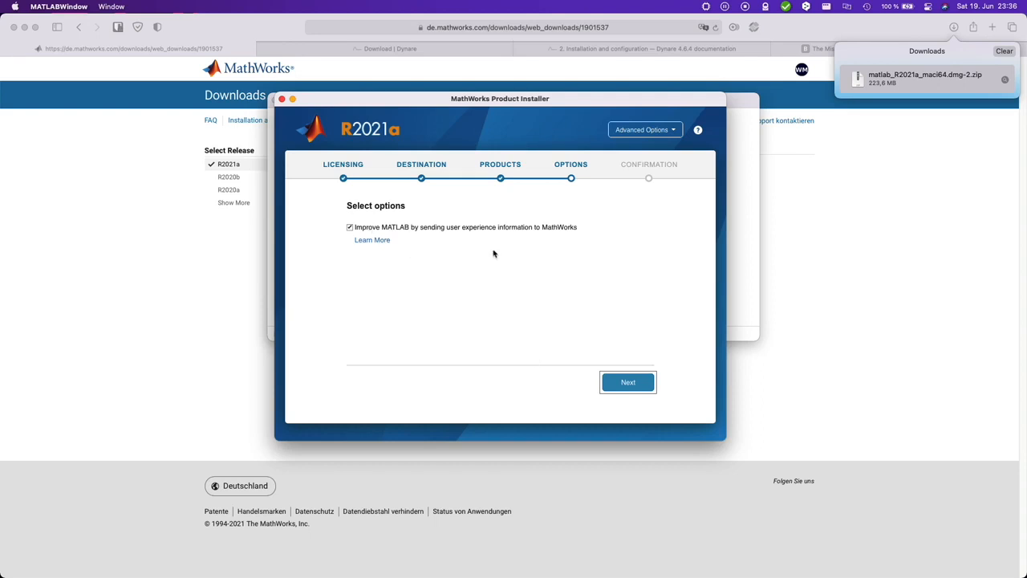
# Step: Confirm the selections and begin installing the 21 products into /Applications
pyautogui.click(634, 383)
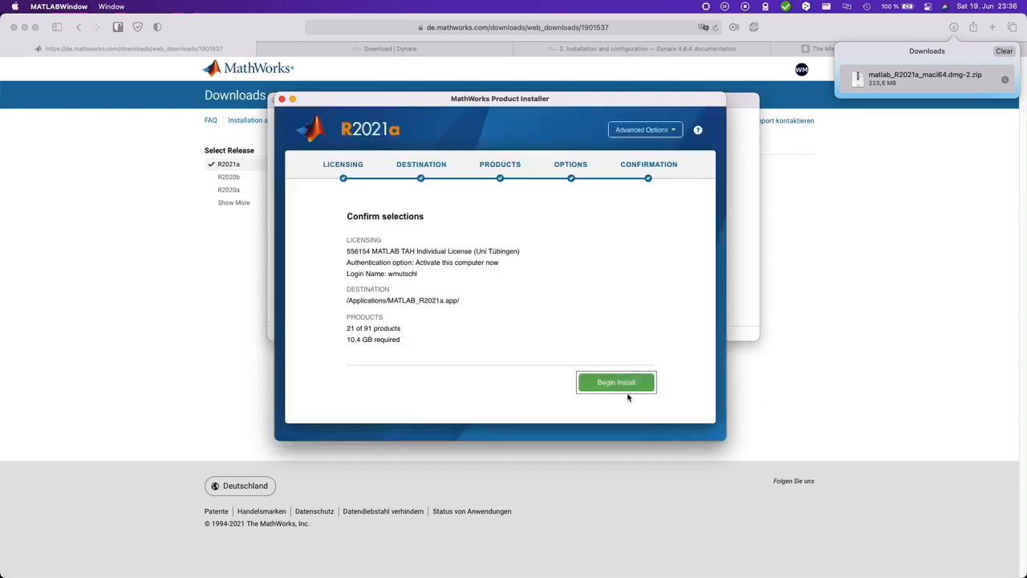
pyautogui.click(629, 388)
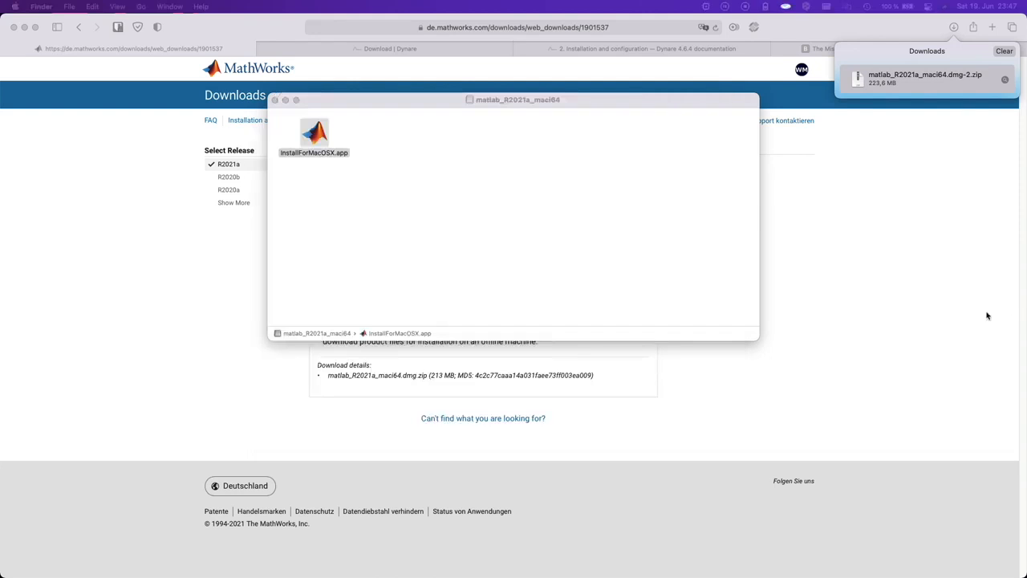
# Step: Launch MATLAB R2021a via Spotlight search for 'matl'
pyautogui.click(538, 233)
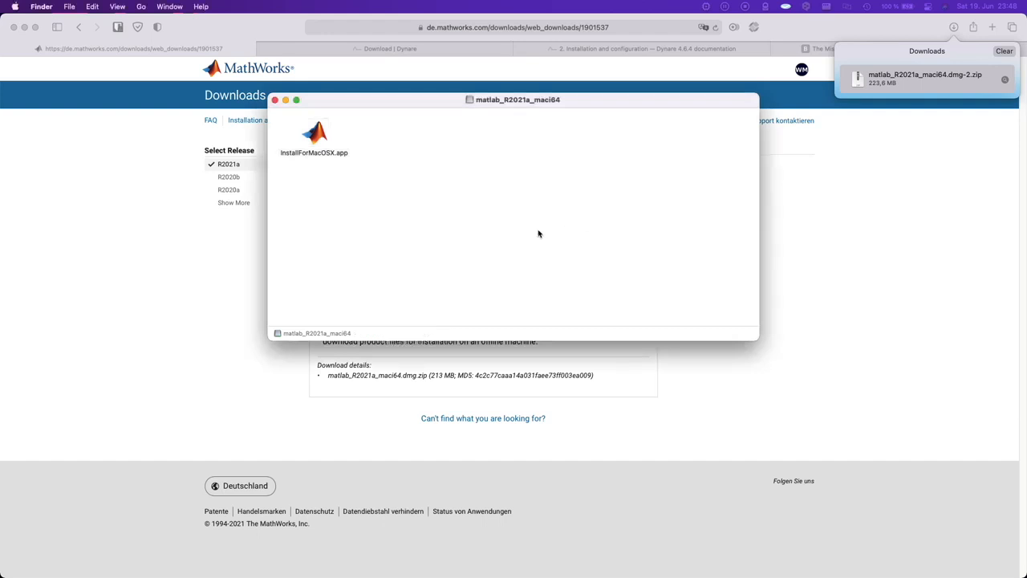
pyautogui.press('super+space')
pyautogui.write('matl')
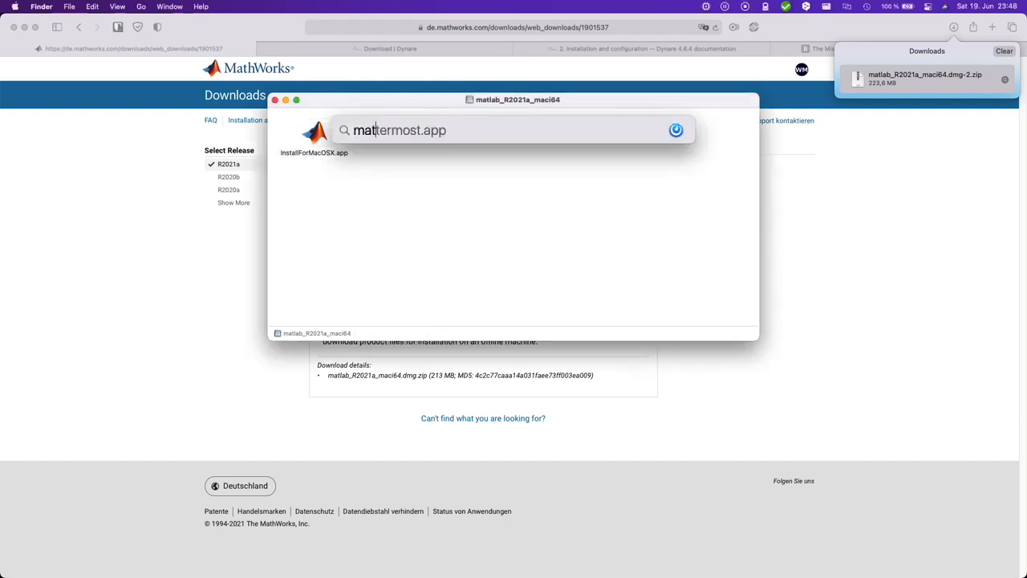
pyautogui.press('Return')
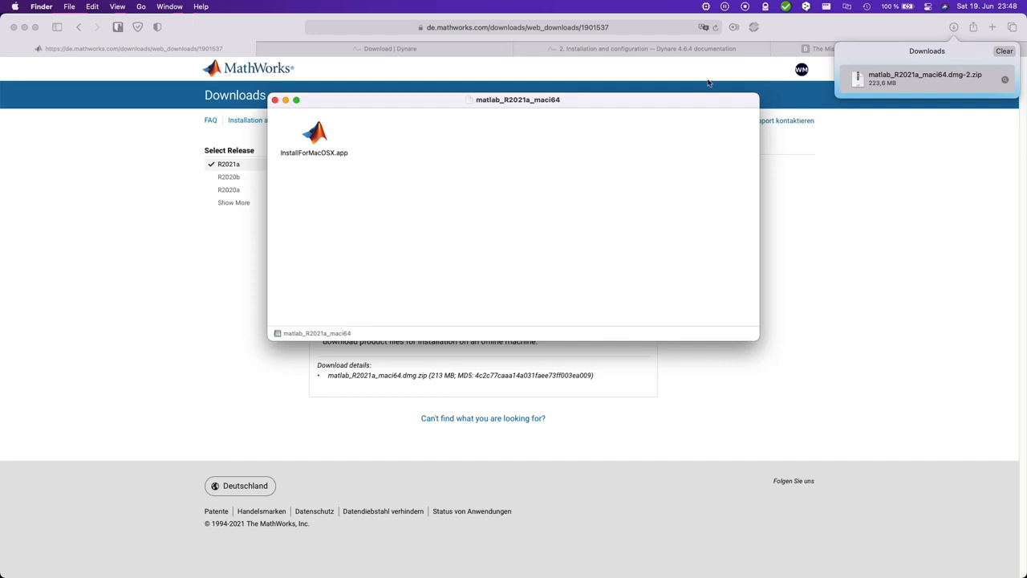
pyautogui.click(706, 7)
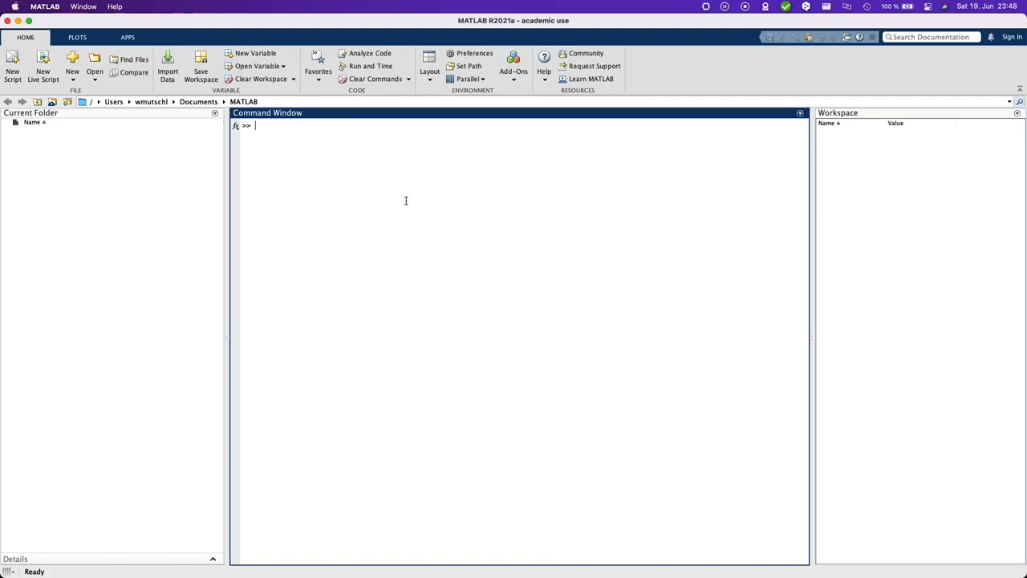
# Step: Return to Safari's Dynare download page for release 4.6.4
pyautogui.hotkey('ctrl', 'Up')
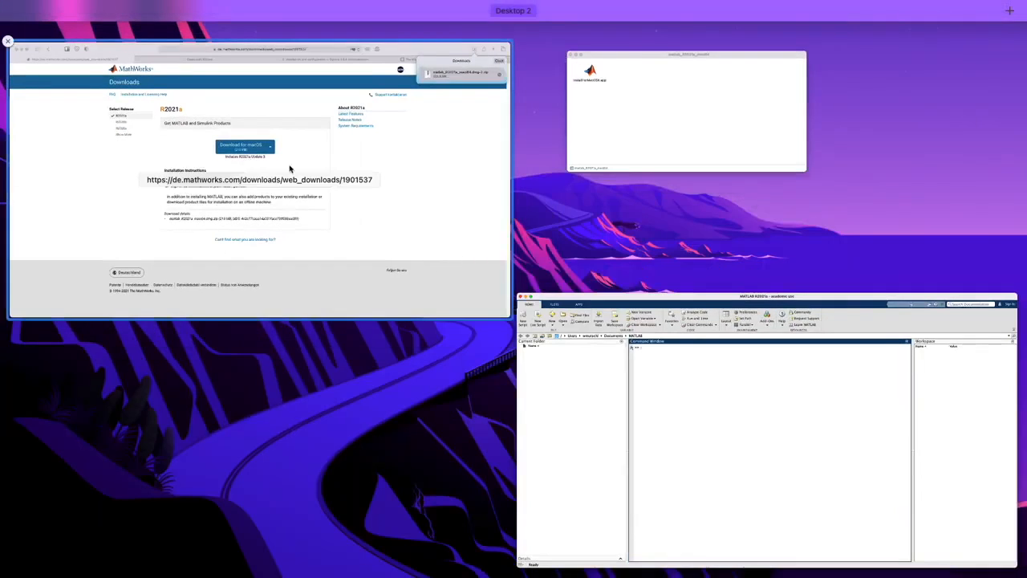
pyautogui.click(290, 169)
pyautogui.click(390, 48)
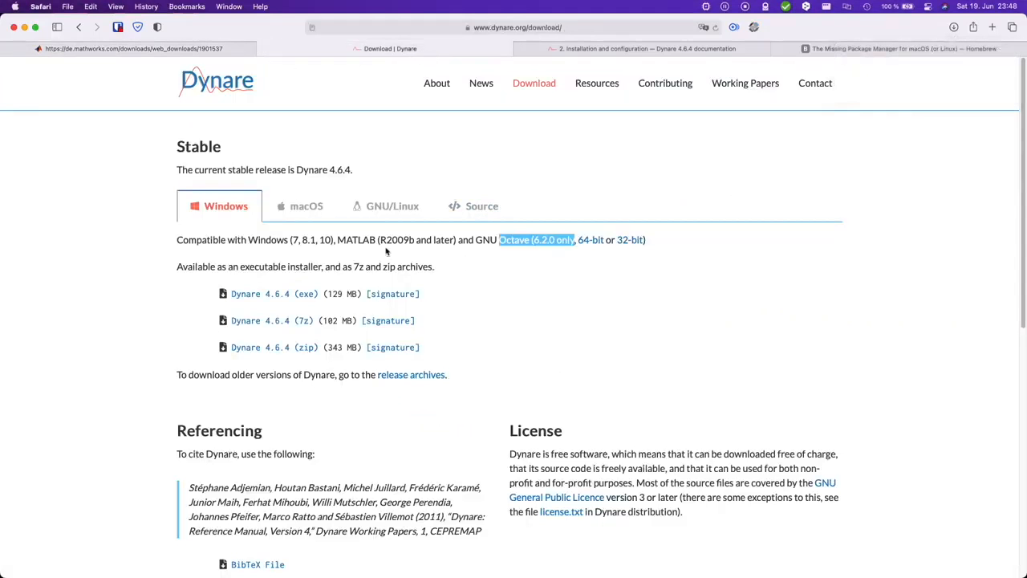
# Step: Download the Dynare 4.6.4 macOS pkg from the macOS tab and save it to Downloads
pyautogui.click(314, 211)
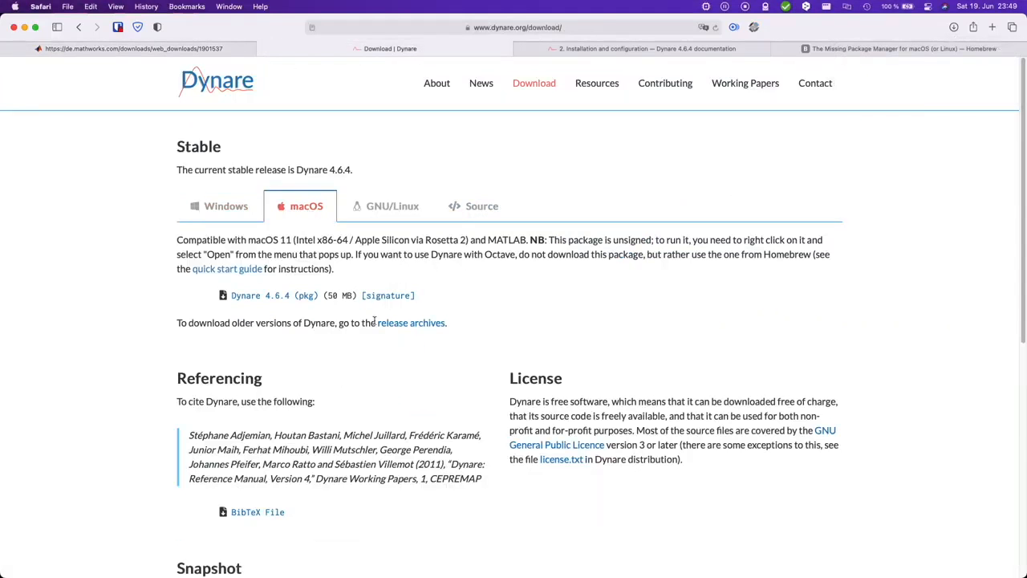
pyautogui.click(292, 299)
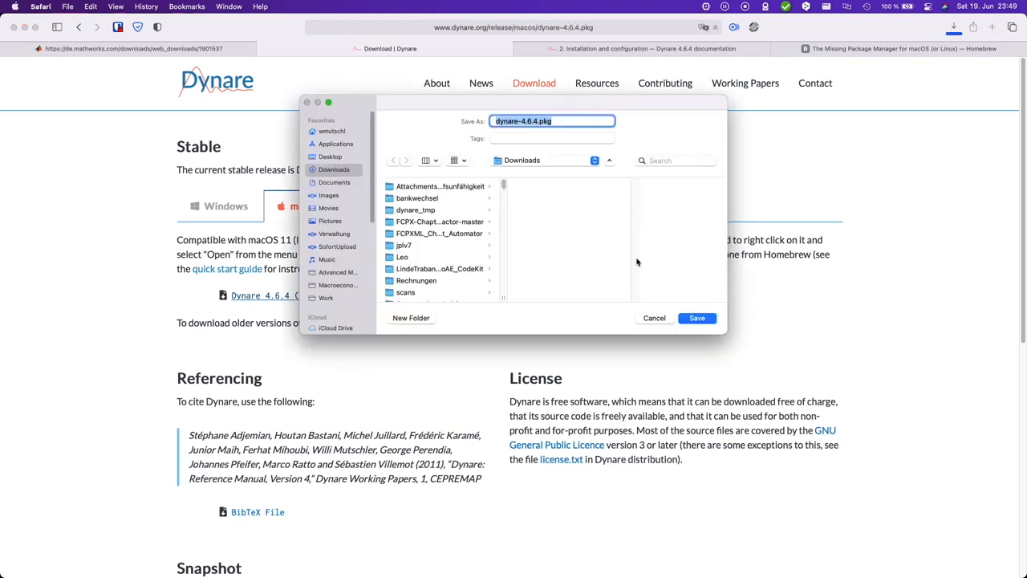
pyautogui.click(698, 319)
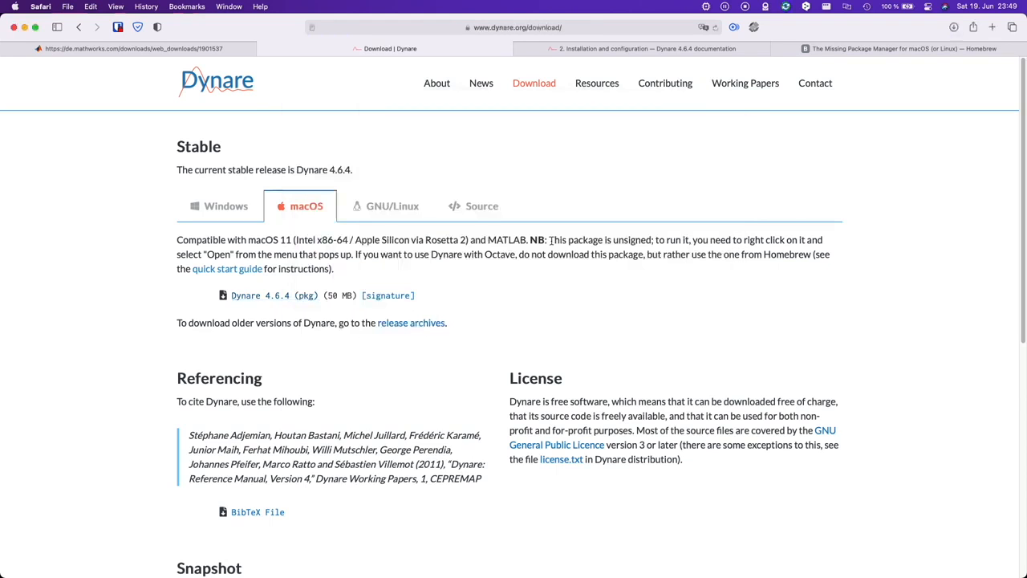
pyautogui.moveTo(549, 240); pyautogui.dragTo(258, 253)
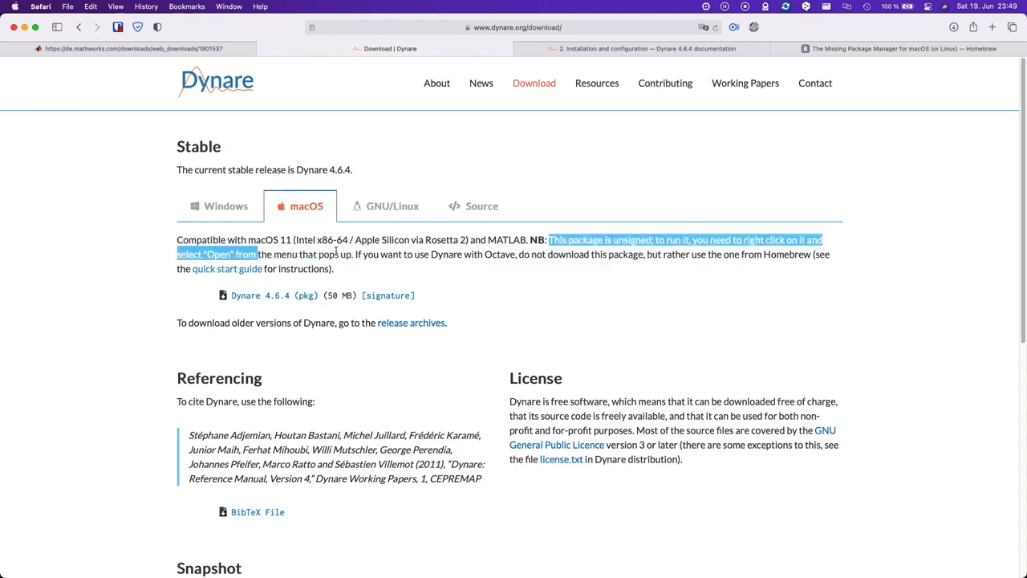
pyautogui.click(337, 254)
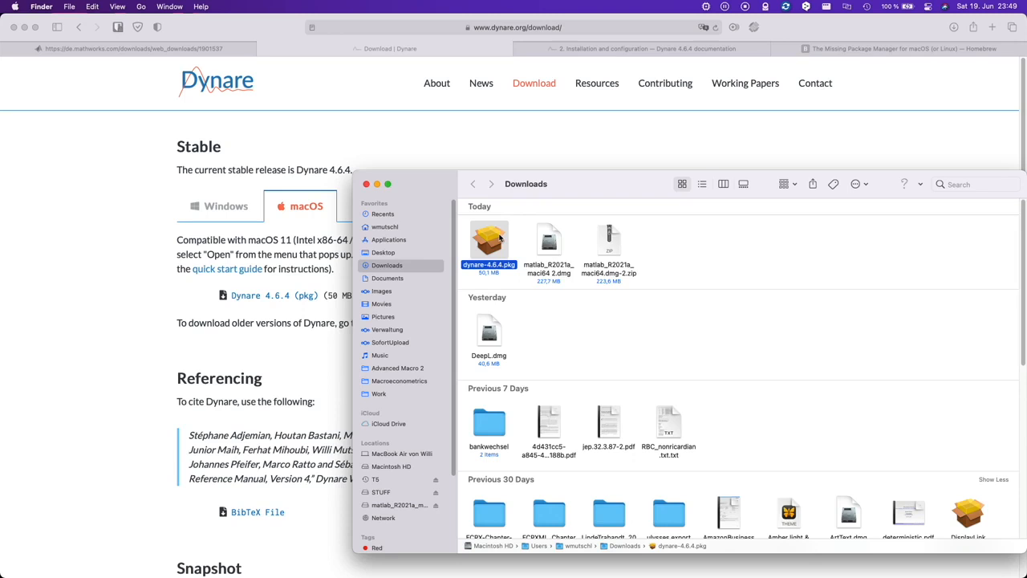
# Step: Open the unsigned dynare-4.6.4.pkg and proceed through the introduction and license text
pyautogui.rightClick(500, 239)
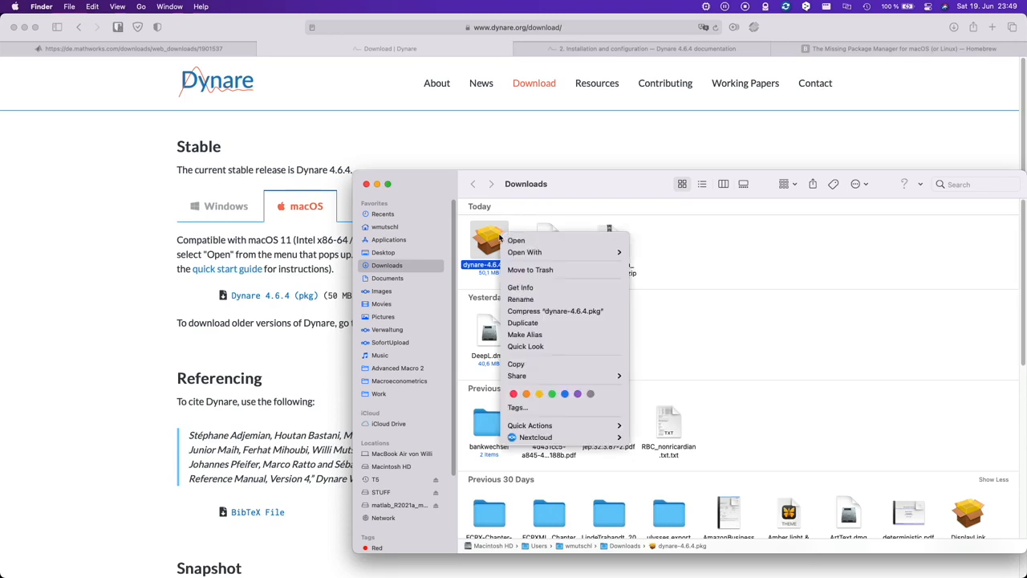
pyautogui.click(548, 244)
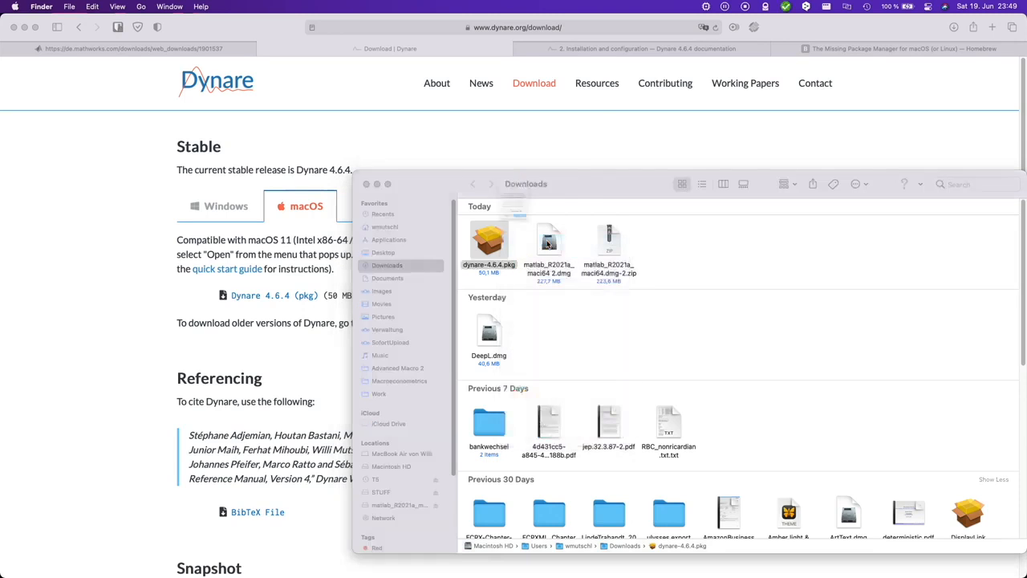
pyautogui.click(496, 277)
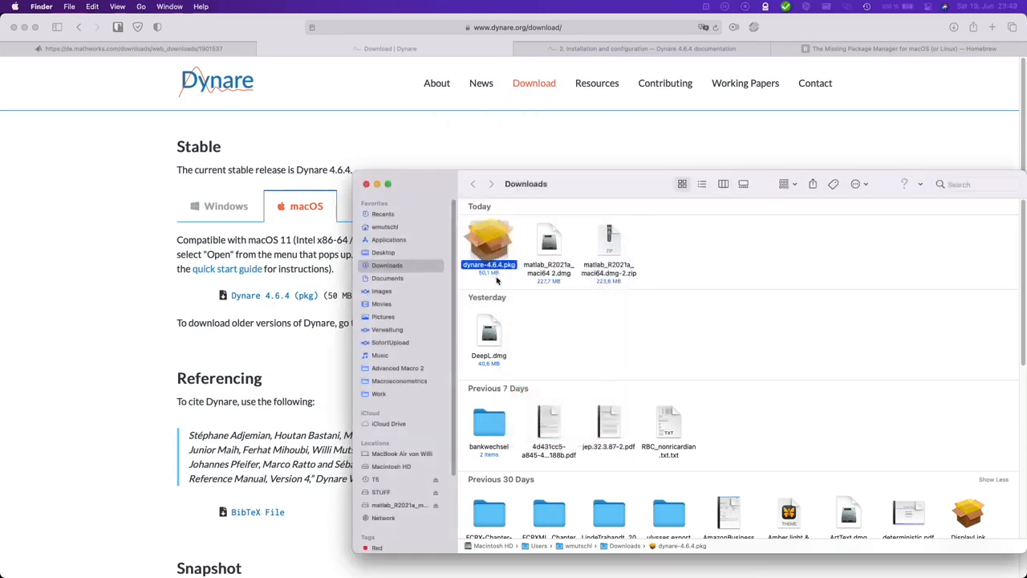
pyautogui.scroll(-5, 703, 231)
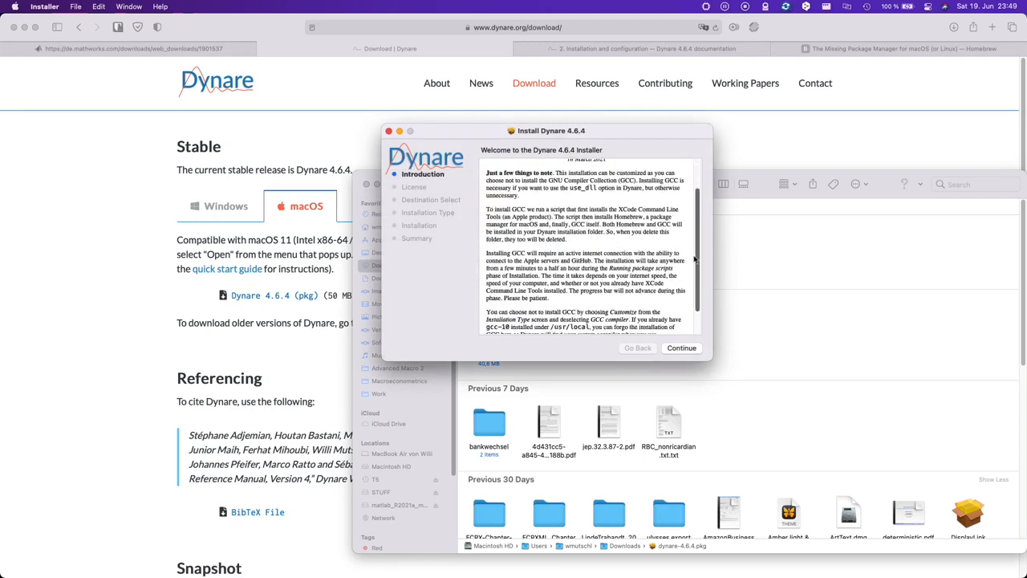
pyautogui.click(690, 350)
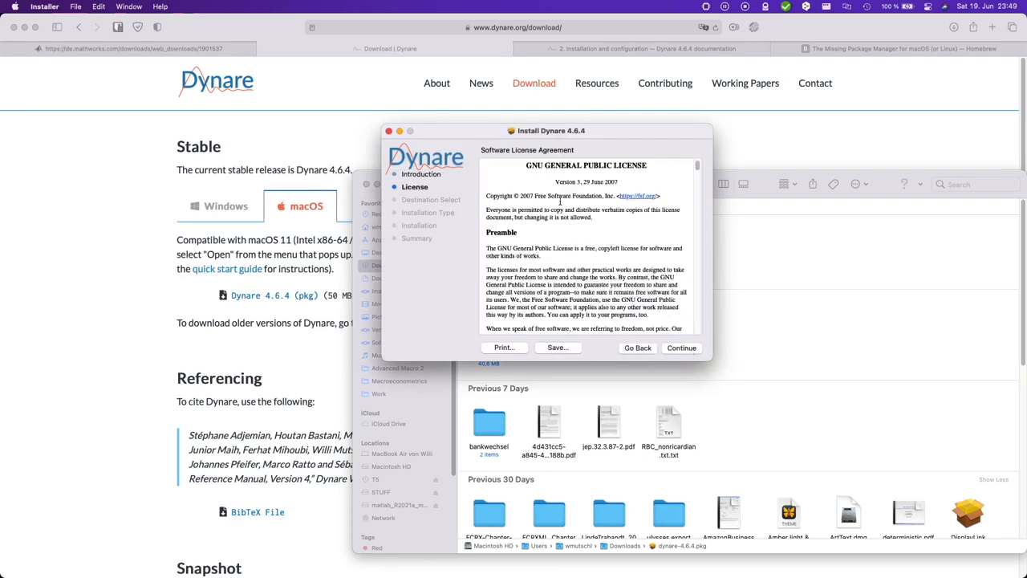
pyautogui.moveTo(697, 166); pyautogui.dragTo(697, 327)
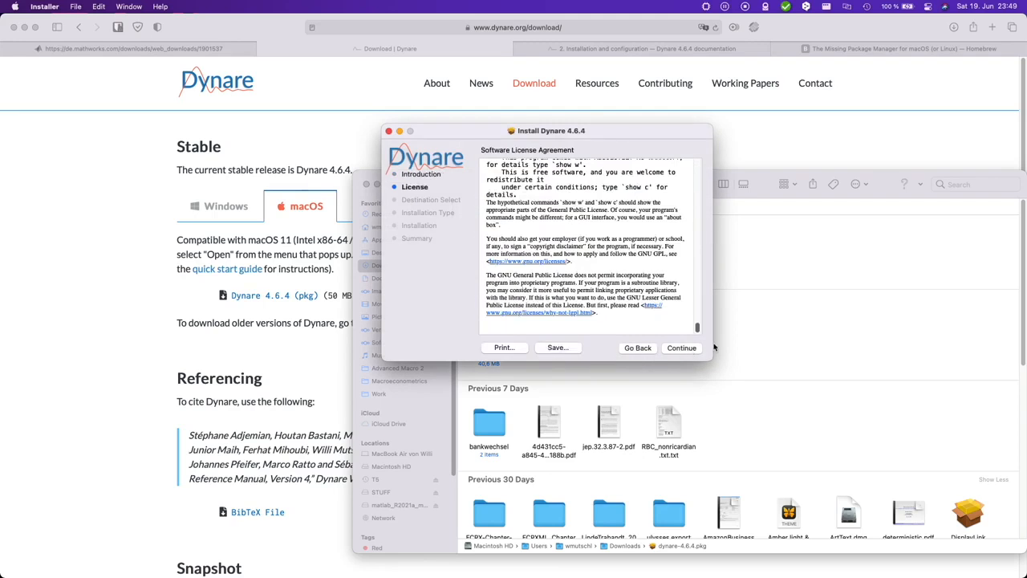
pyautogui.click(695, 349)
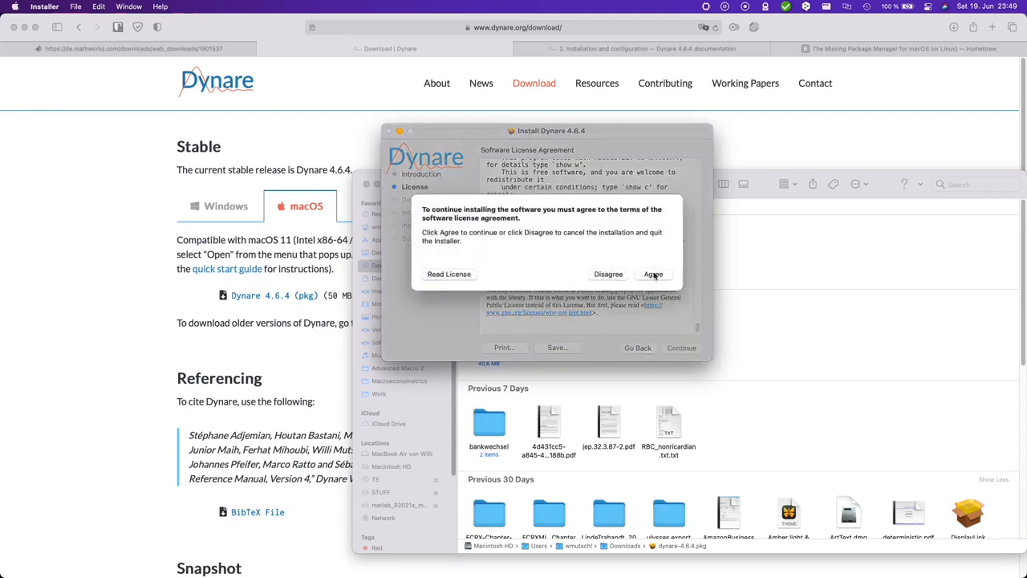
# Step: Agree to the GPL license, run the standard install on Macintosh HD with the password, and close
pyautogui.click(653, 274)
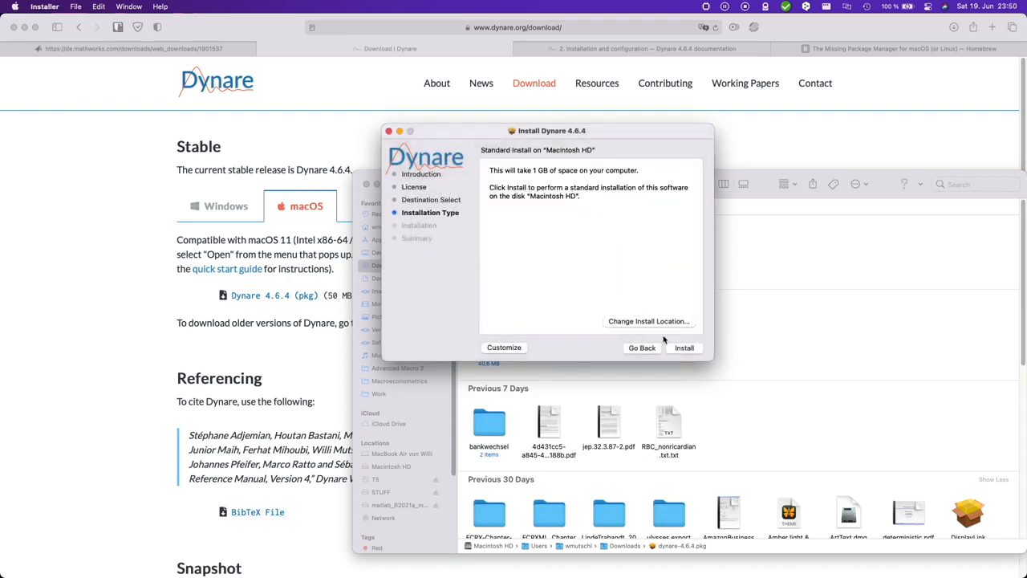
pyautogui.click(684, 350)
pyautogui.write('•')
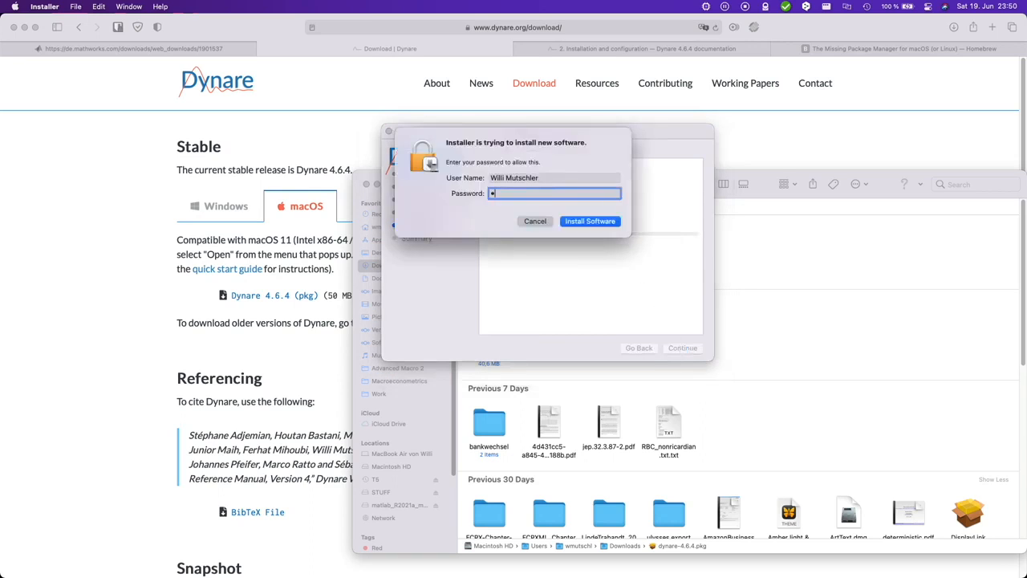
pyautogui.write('••••••••••••')
pyautogui.press('Return')
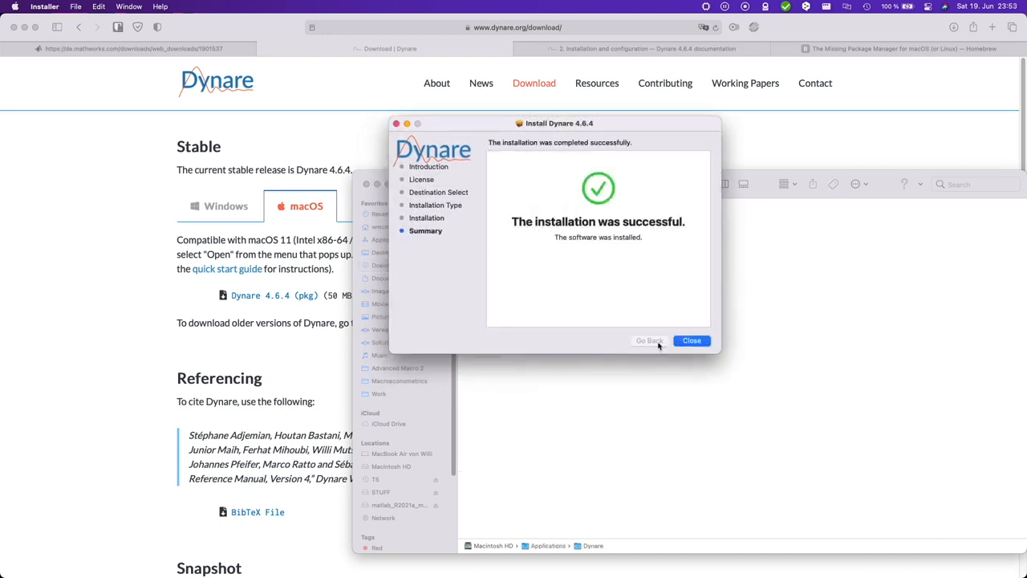
pyautogui.click(692, 341)
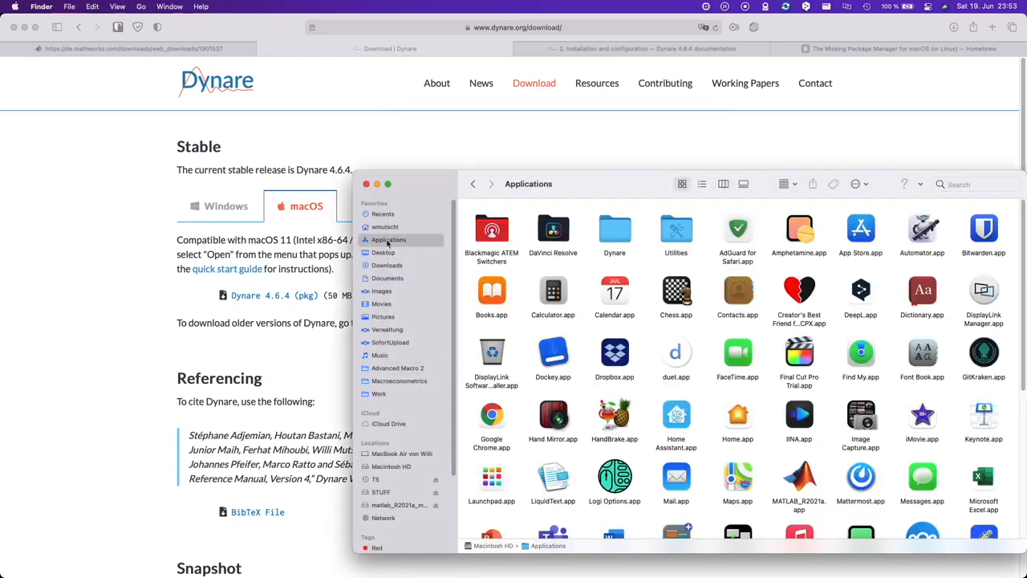
# Step: Browse Applications > Dynare to confirm it holds the 4.6.4 version folder
pyautogui.click(622, 236)
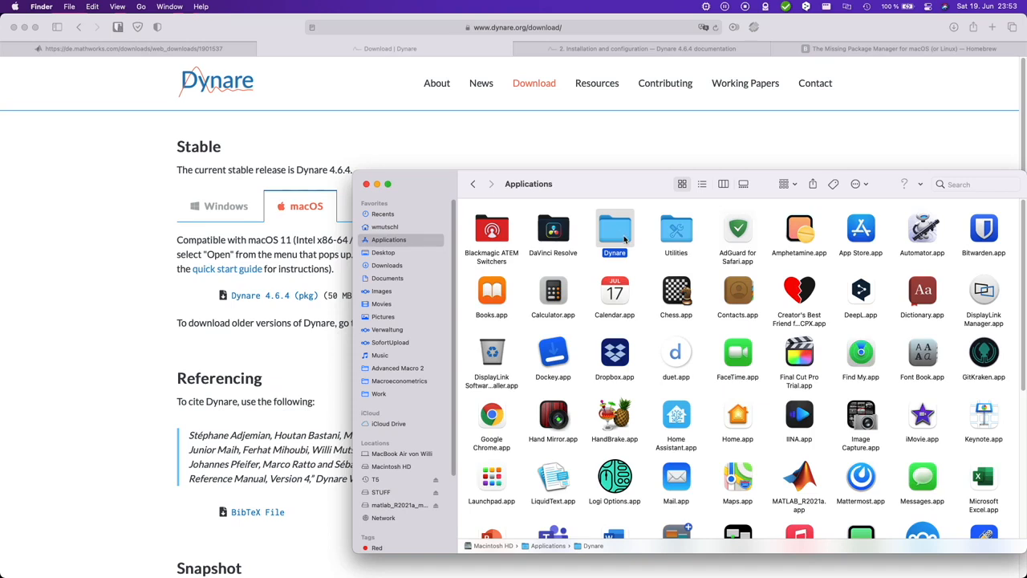
pyautogui.doubleClick(624, 238)
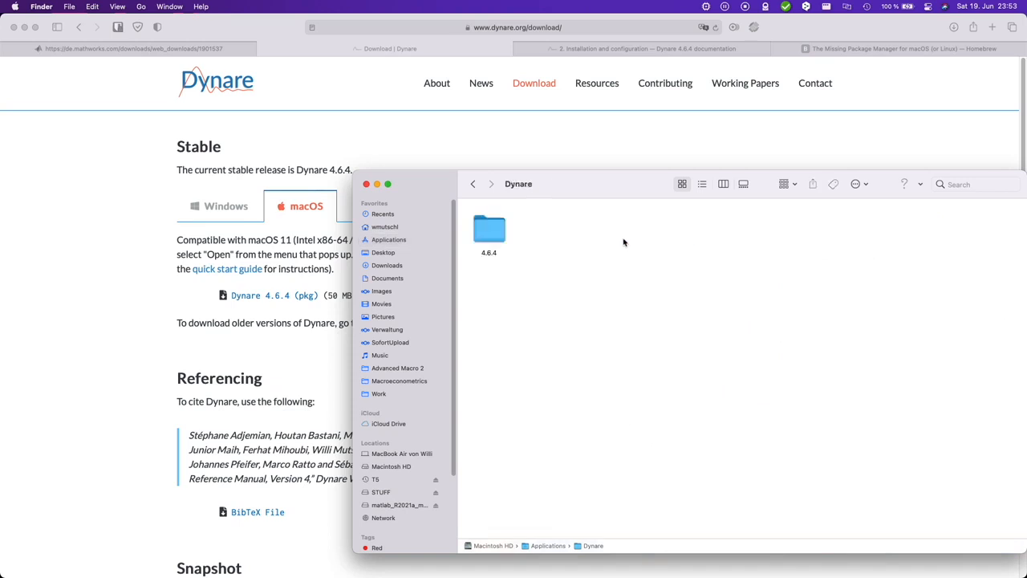
pyautogui.doubleClick(499, 235)
pyautogui.click(473, 184)
# Step: Create a new folder named DynareWork in Documents
pyautogui.click(396, 279)
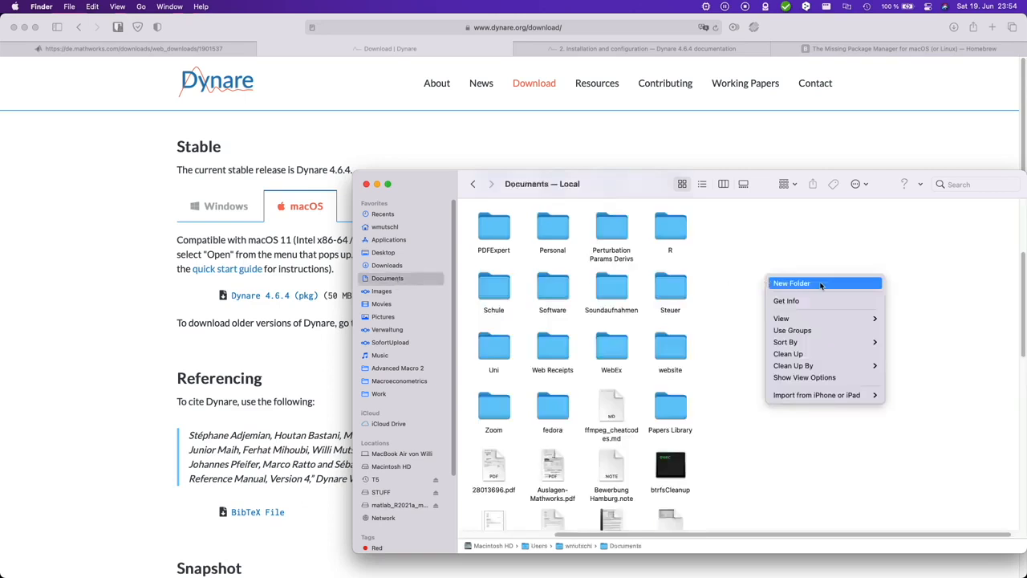
pyautogui.click(817, 285)
pyautogui.write('DynareWork')
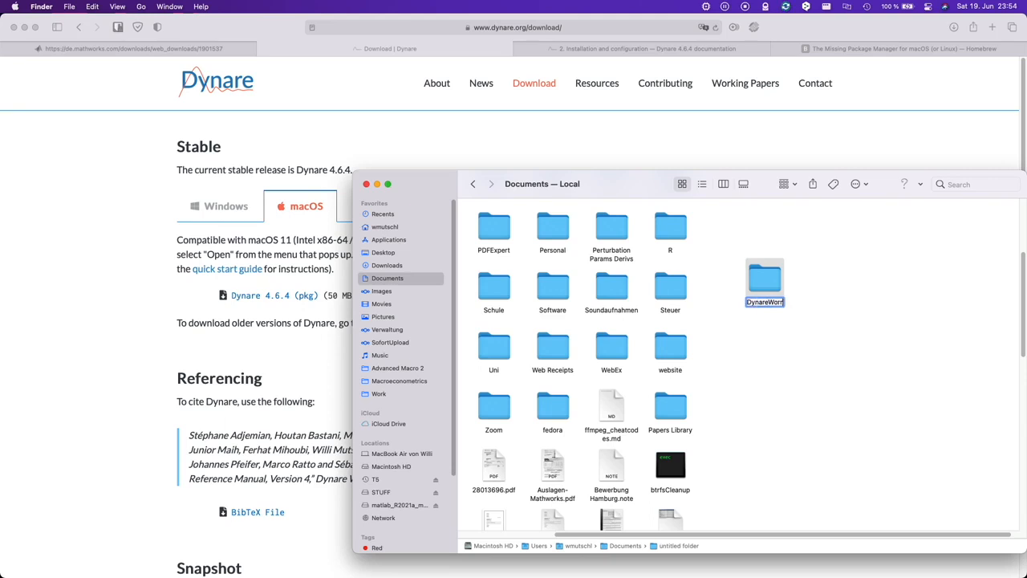
pyautogui.press('Return')
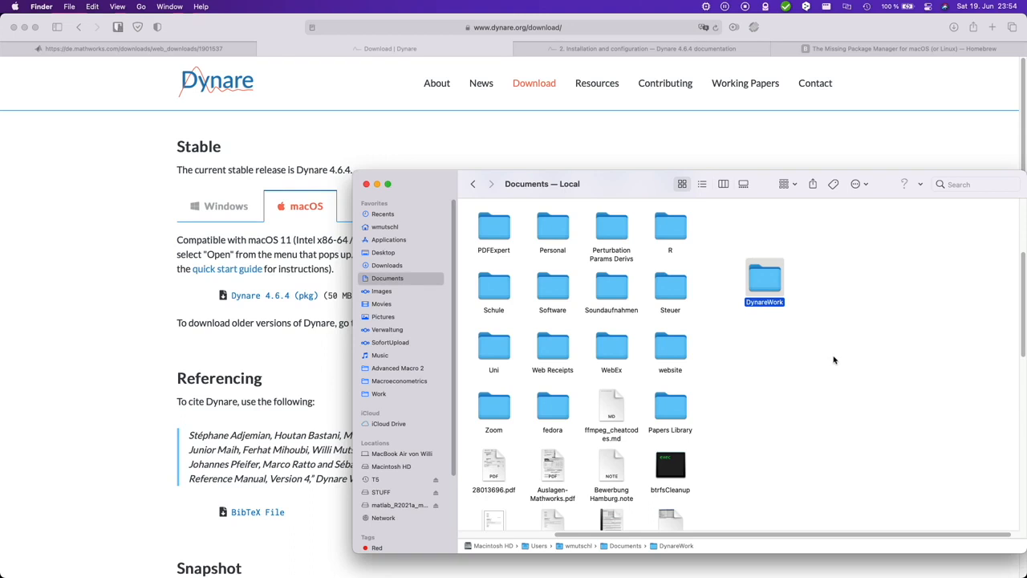
# Step: Copy example1.mod from Dynare/4.6.4/examples and paste it into DynareWork
pyautogui.click(393, 239)
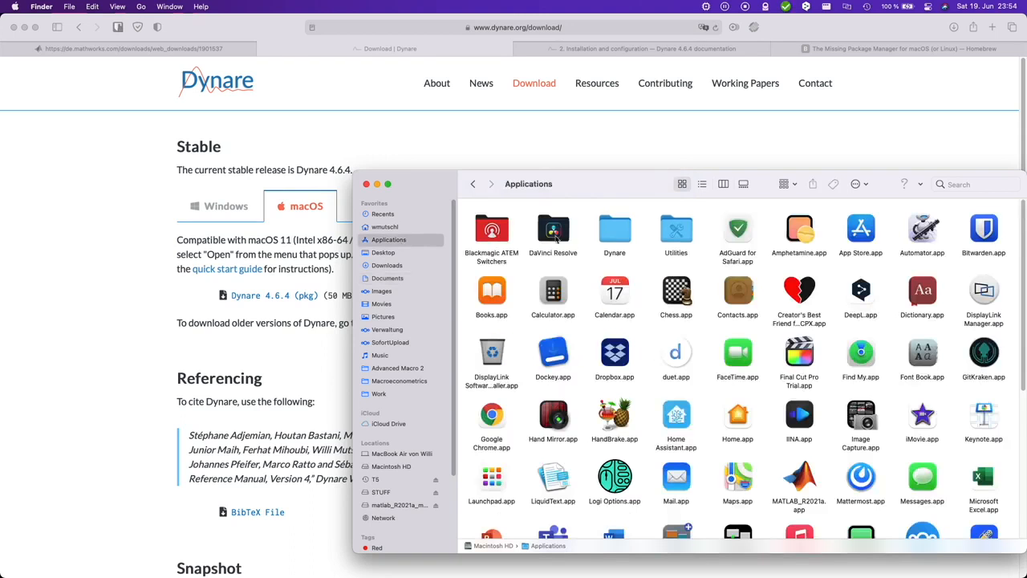
pyautogui.doubleClick(602, 233)
pyautogui.doubleClick(479, 231)
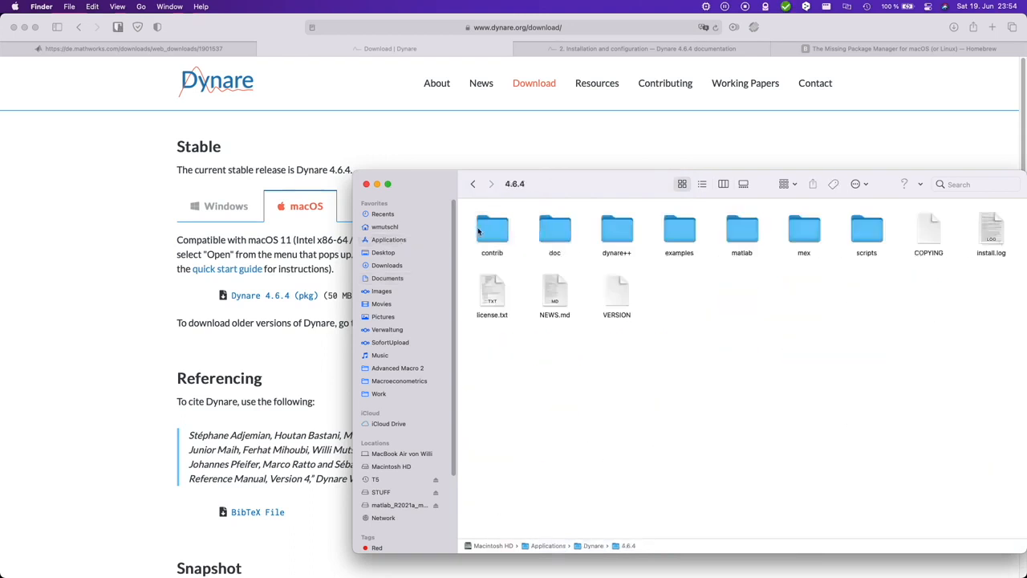
pyautogui.doubleClick(672, 231)
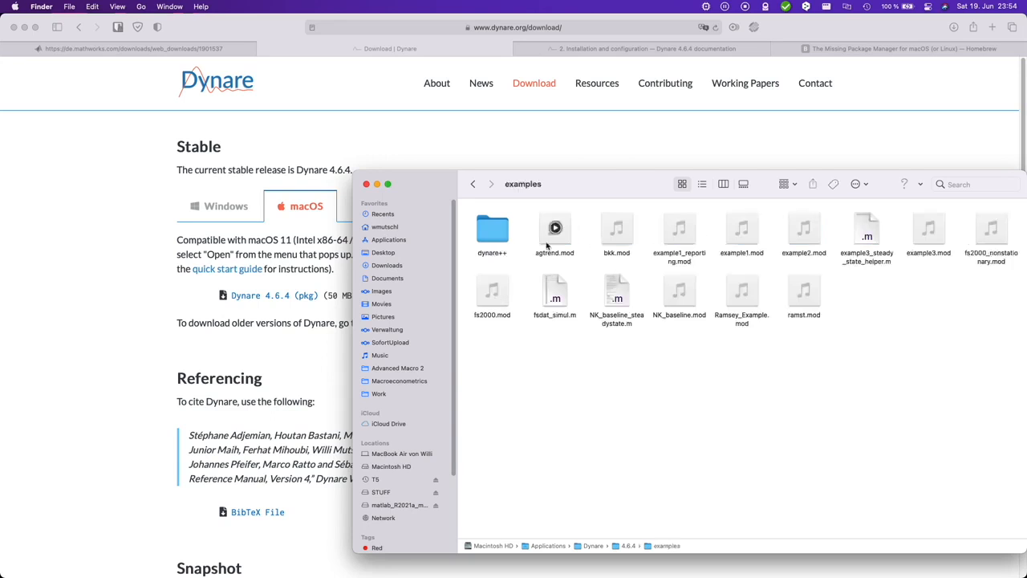
pyautogui.rightClick(757, 225)
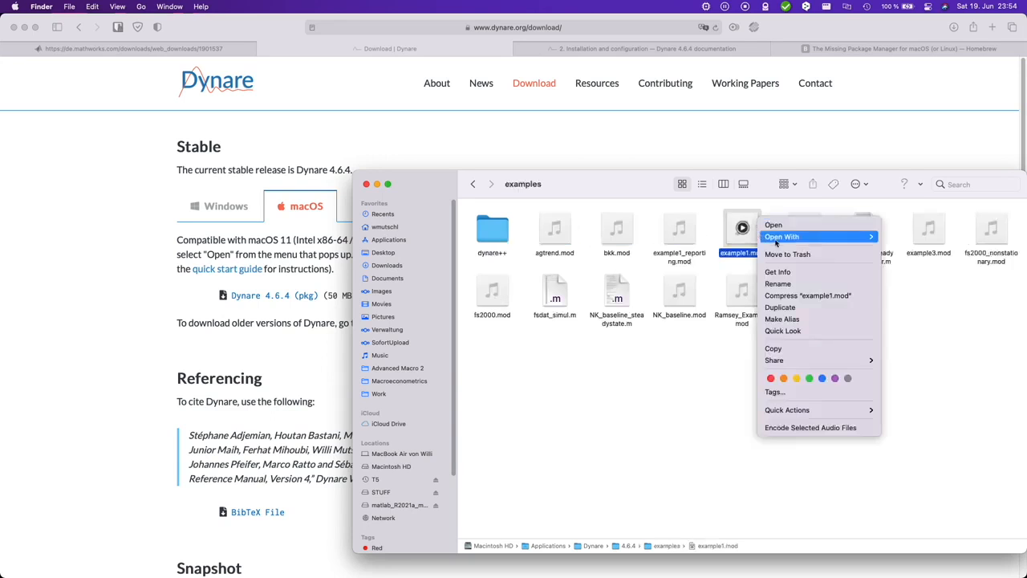
pyautogui.click(794, 349)
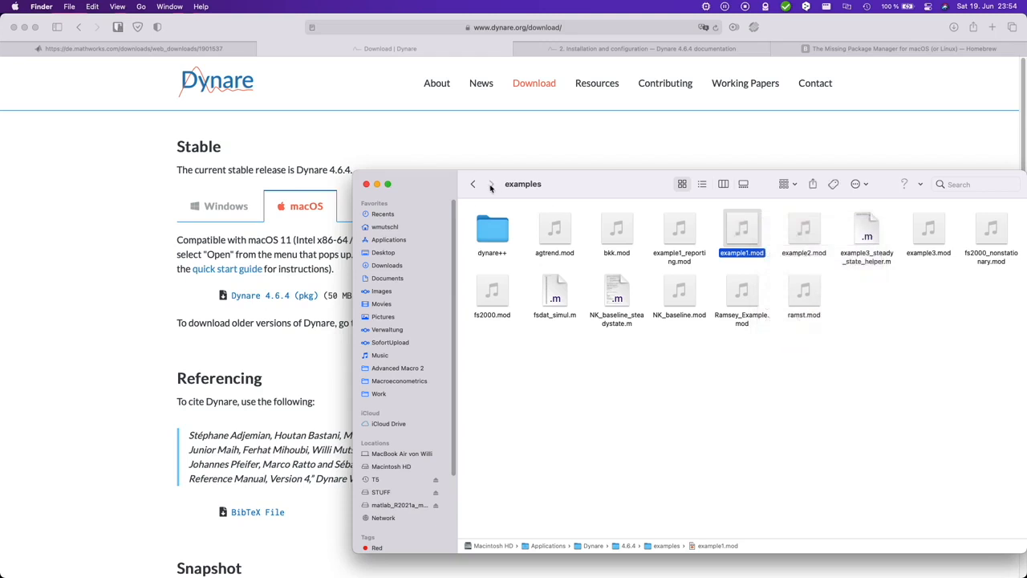
pyautogui.click(394, 278)
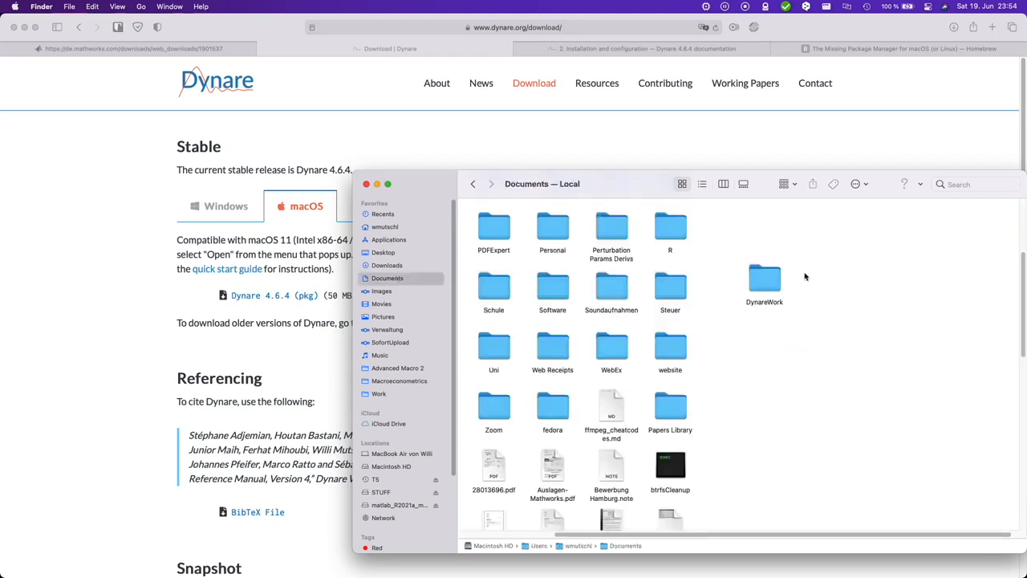
pyautogui.doubleClick(769, 282)
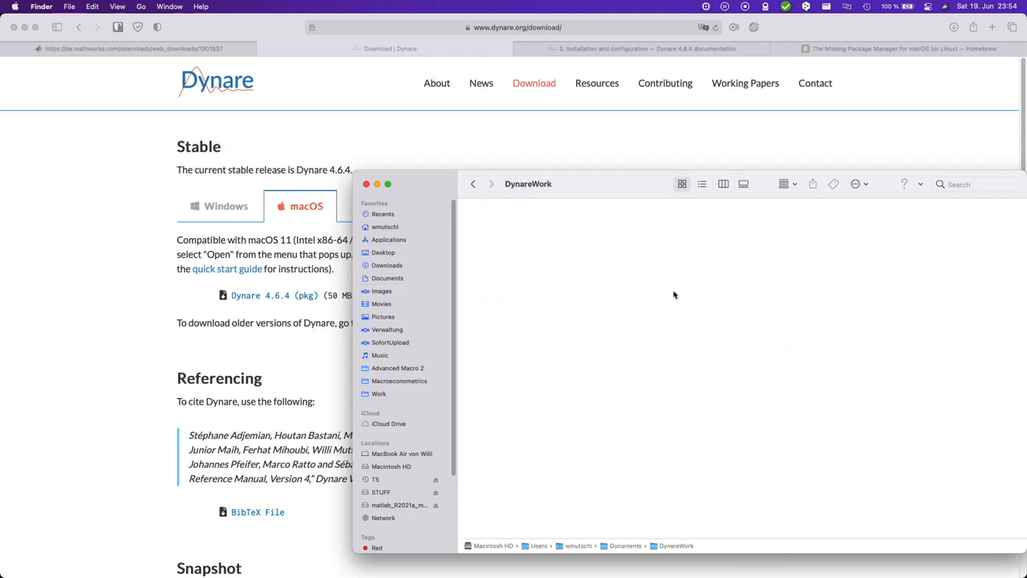
pyautogui.press('super+v')
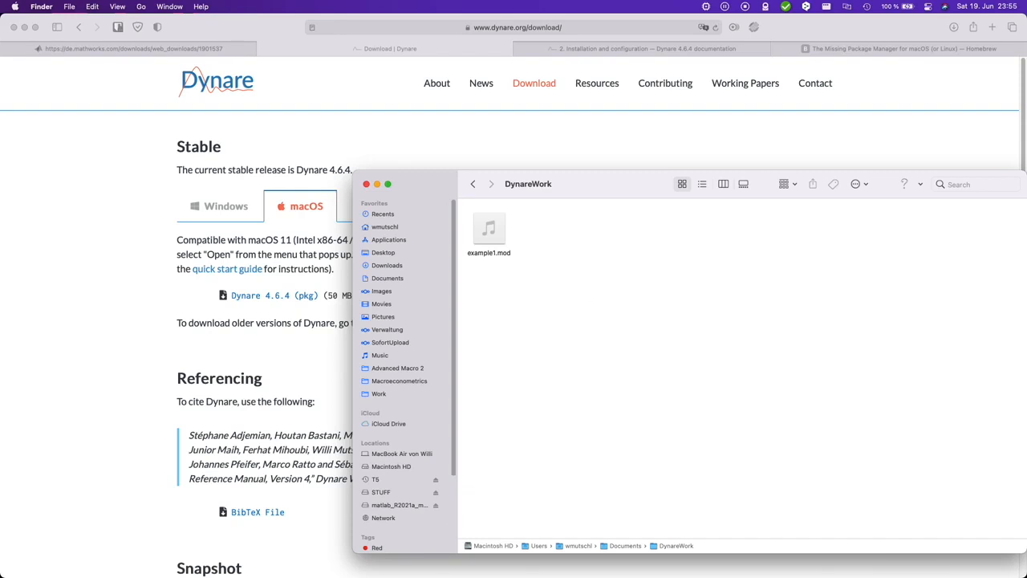
# Step: Add '/Applications/Dynare/4.6.4/matlab' to MATLAB's path with addpath, without the trailing slash
pyautogui.click(726, 547)
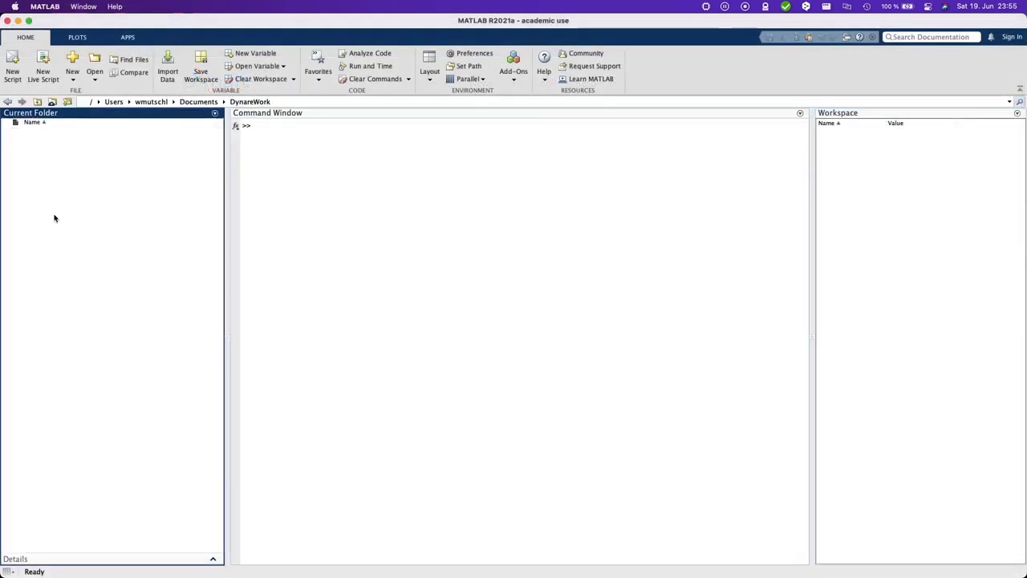
pyautogui.click(368, 207)
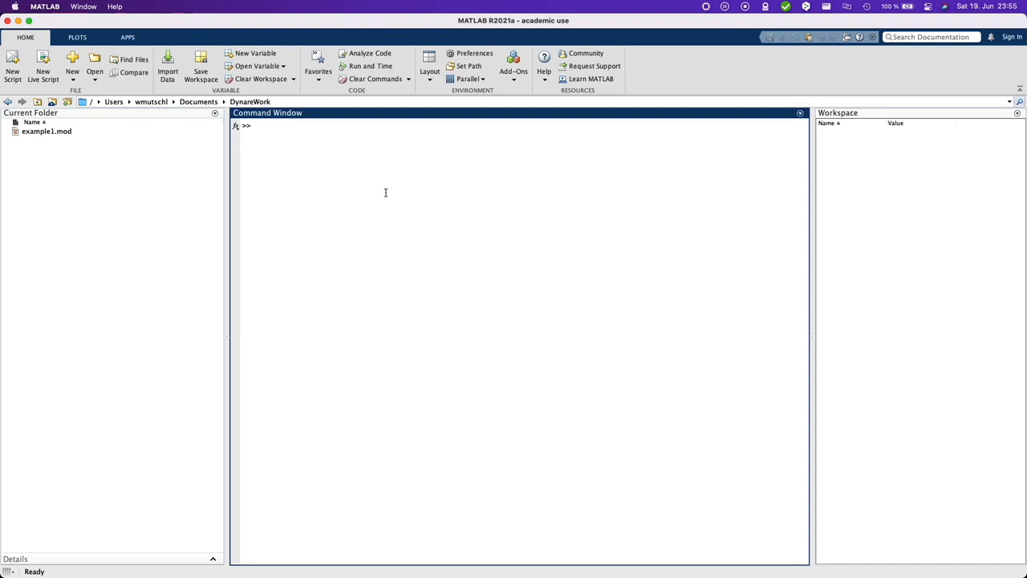
pyautogui.write('addpath')
pyautogui.press('Up')
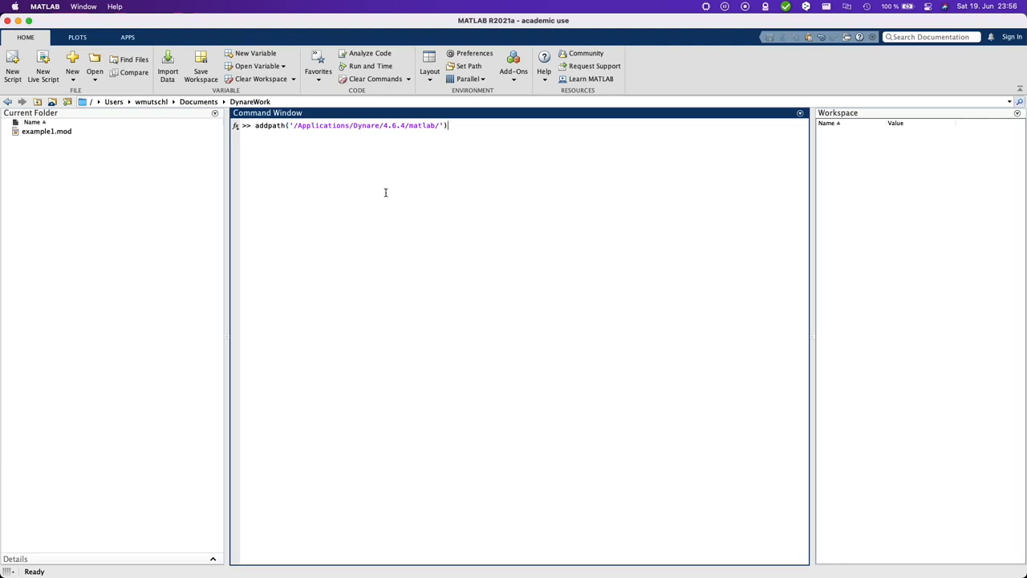
pyautogui.hotkey('shift', 'Left')
pyautogui.hotkey('shift', 'Left')
pyautogui.hotkey('shift', 'Left')
pyautogui.hotkey('shift', 'Left')
pyautogui.press('Right')
pyautogui.press('BackSpace')
pyautogui.press('Return')
# Step: Run dynare and confirm it reports version 4.6.4
pyautogui.write('dynare')
pyautogui.press('Return')
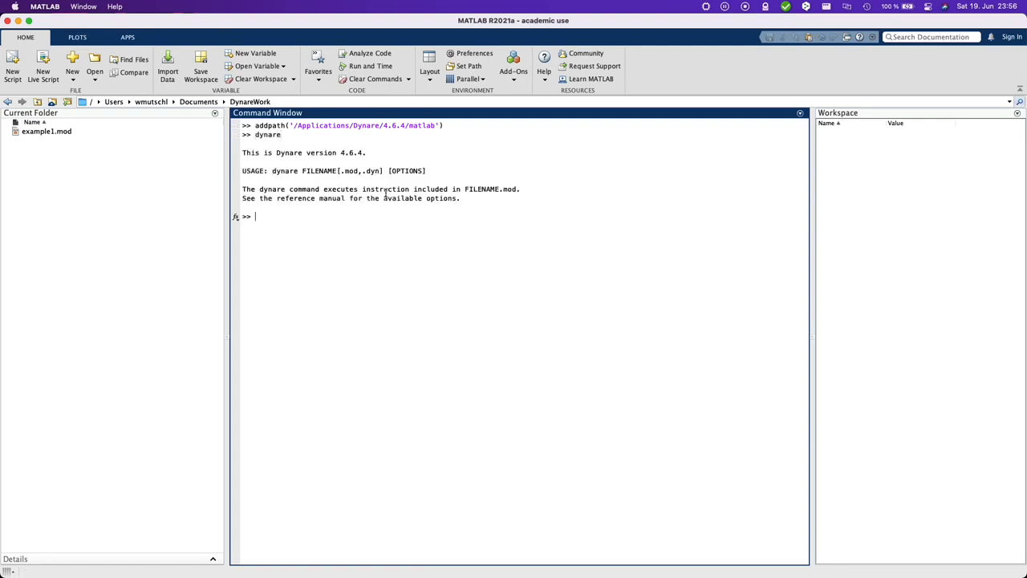
pyautogui.moveTo(334, 152); pyautogui.dragTo(371, 151)
# Step: Run 'dynare example1' and check in Silicon Info which architecture MATLAB runs on
pyautogui.click(358, 236)
pyautogui.write('dynare example1')
pyautogui.press('Return')
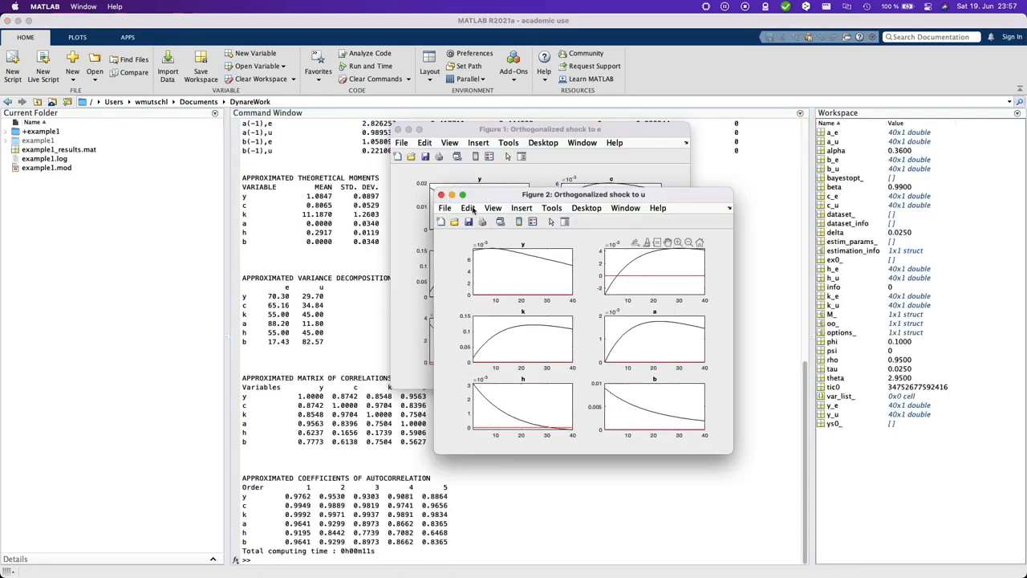
pyautogui.click(706, 6)
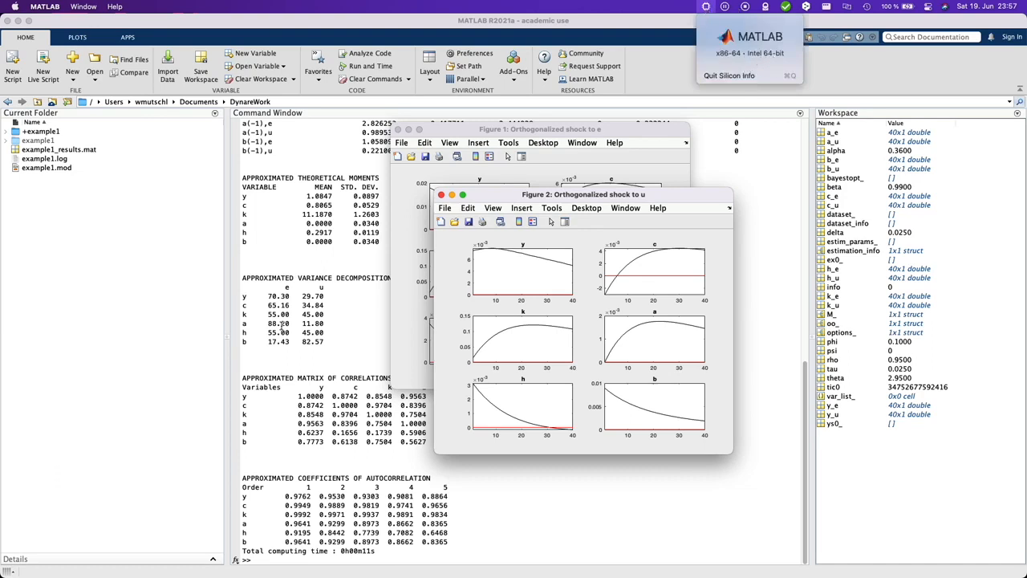
pyautogui.click(327, 329)
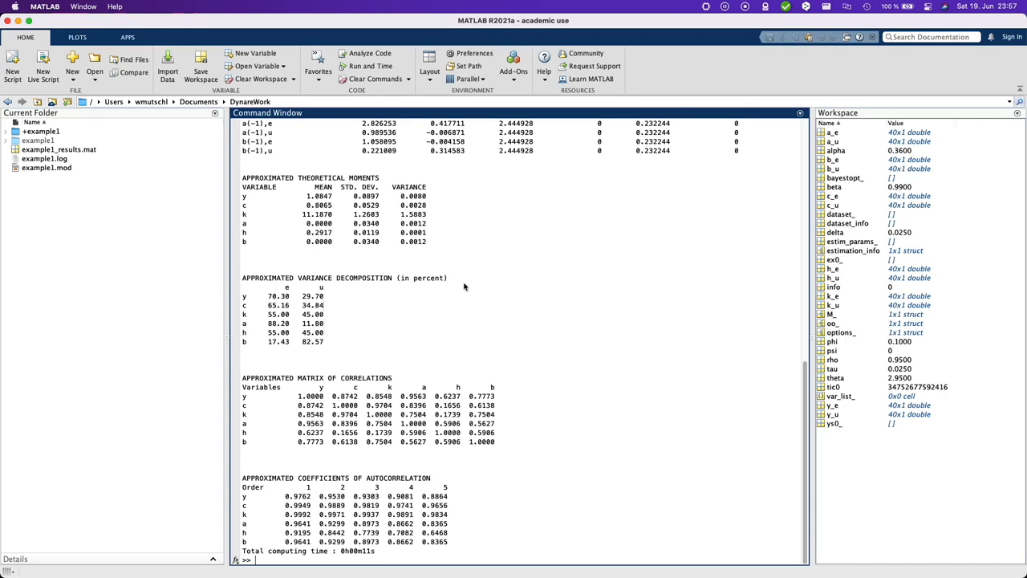
# Step: Add 'mod' to the Editor/Debugger language file extensions, save preferences, and open example1.mod in the editor
pyautogui.click(477, 59)
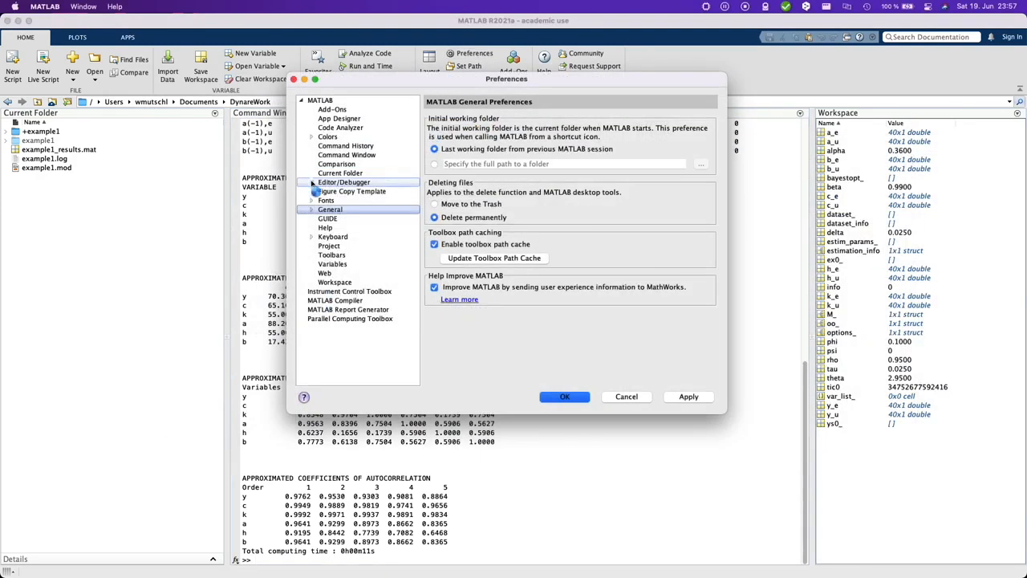
pyautogui.click(315, 184)
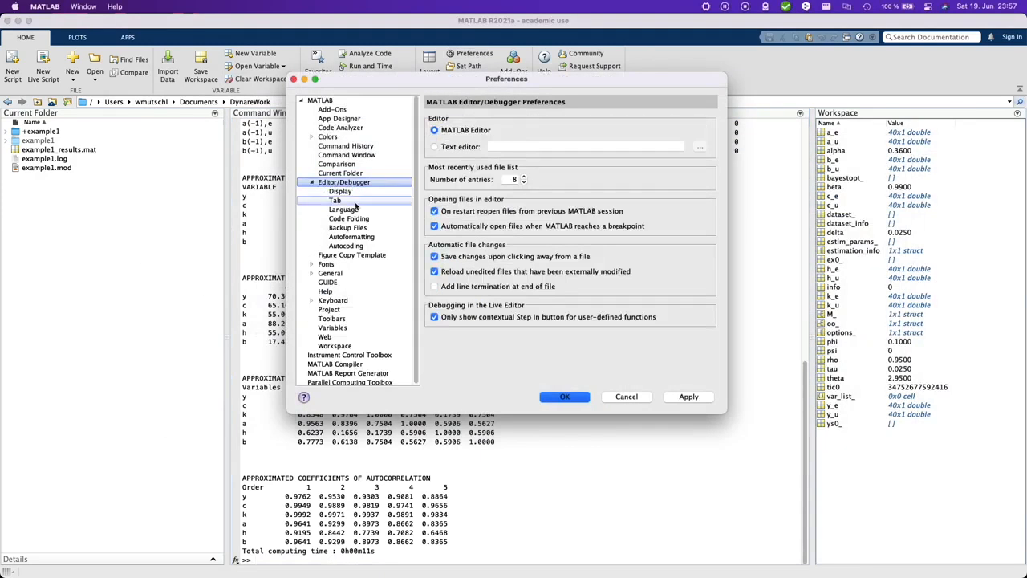
pyautogui.click(359, 210)
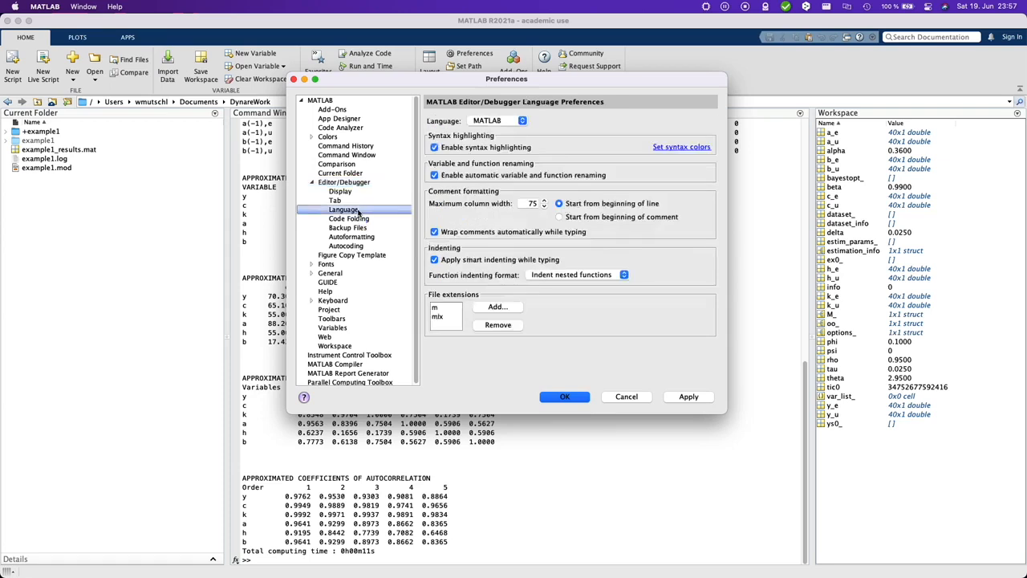
pyautogui.click(498, 307)
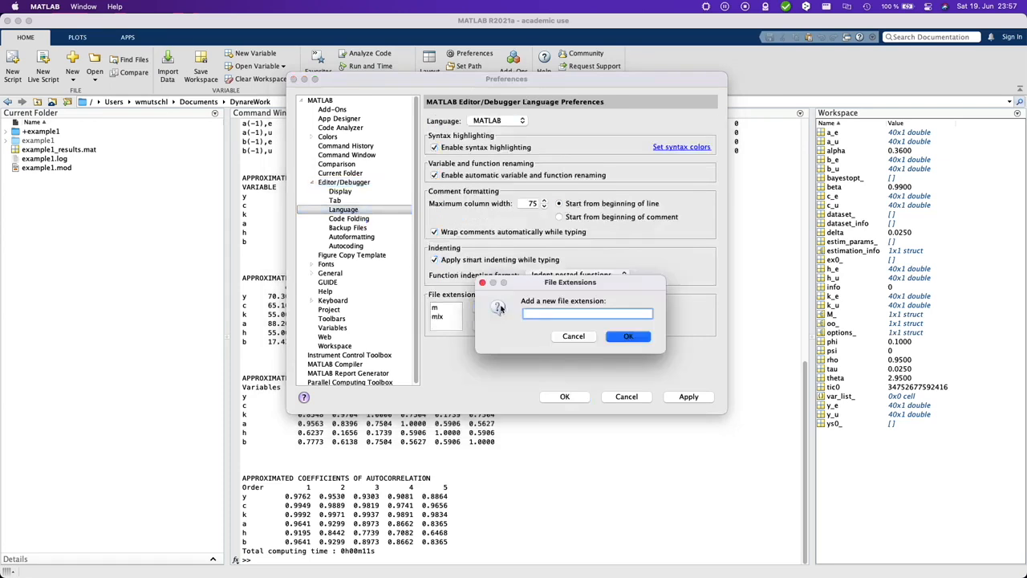
pyautogui.write('mod')
pyautogui.click(628, 336)
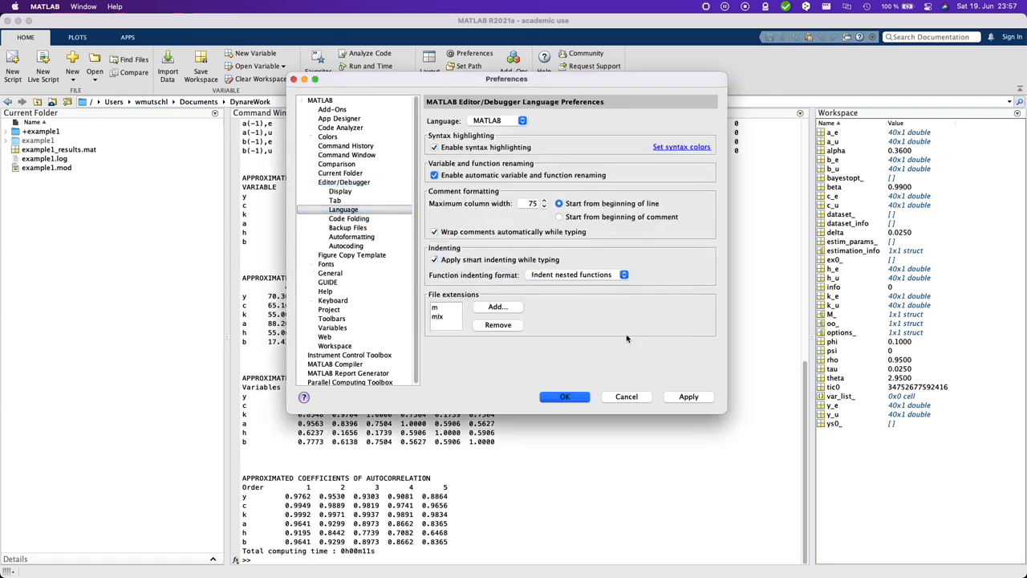
pyautogui.click(687, 397)
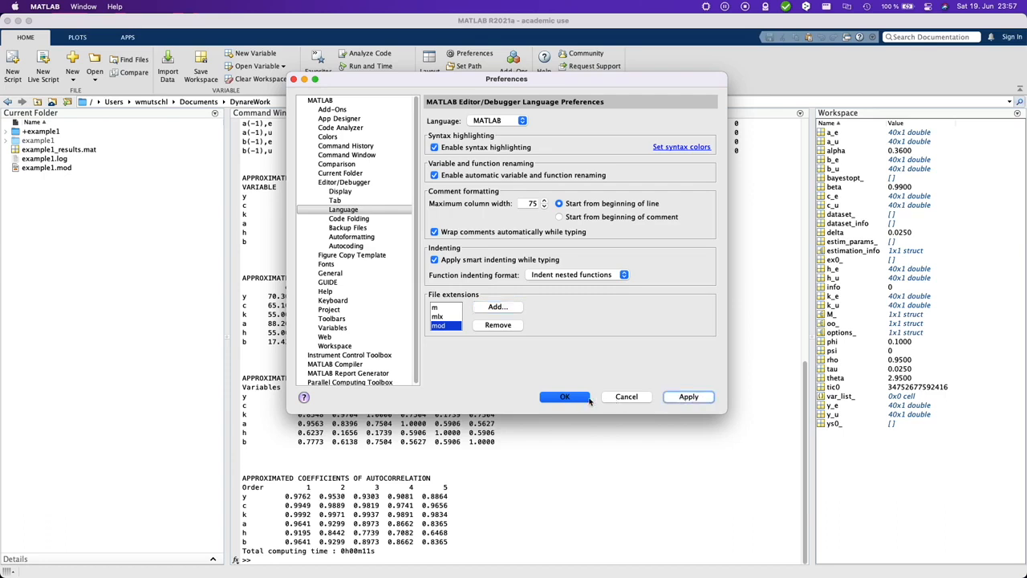
pyautogui.click(565, 397)
pyautogui.rightClick(53, 167)
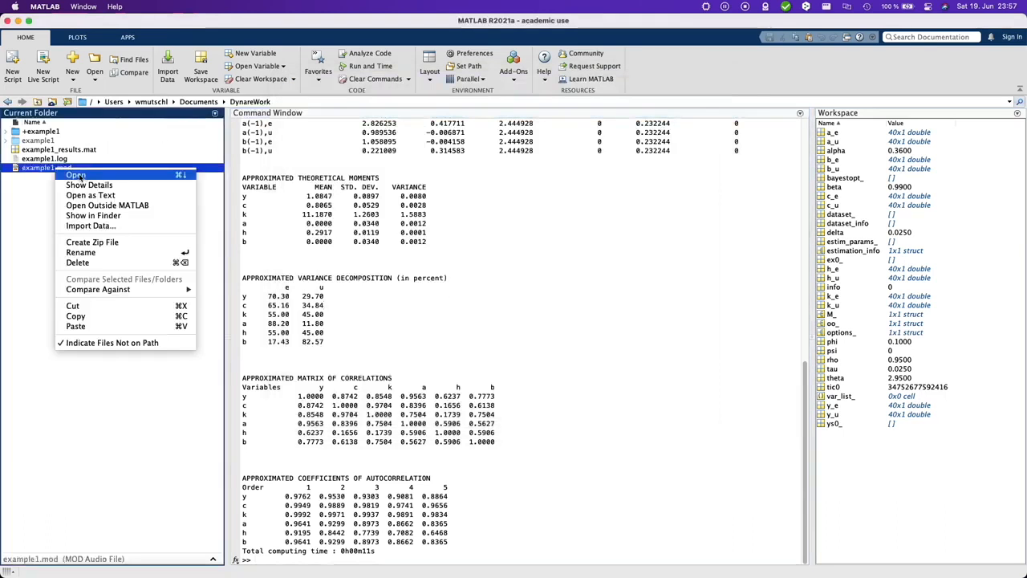
pyautogui.click(95, 178)
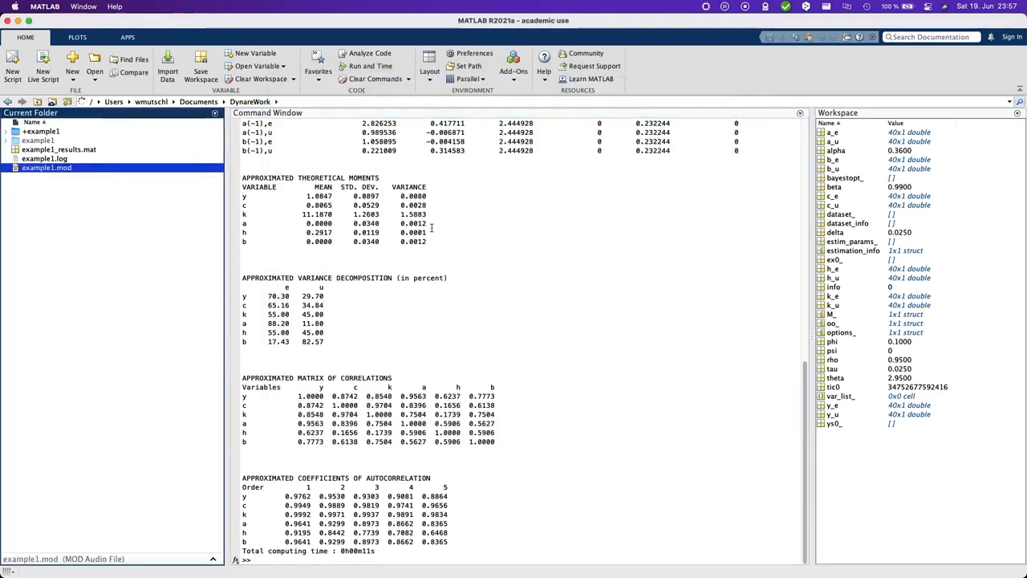